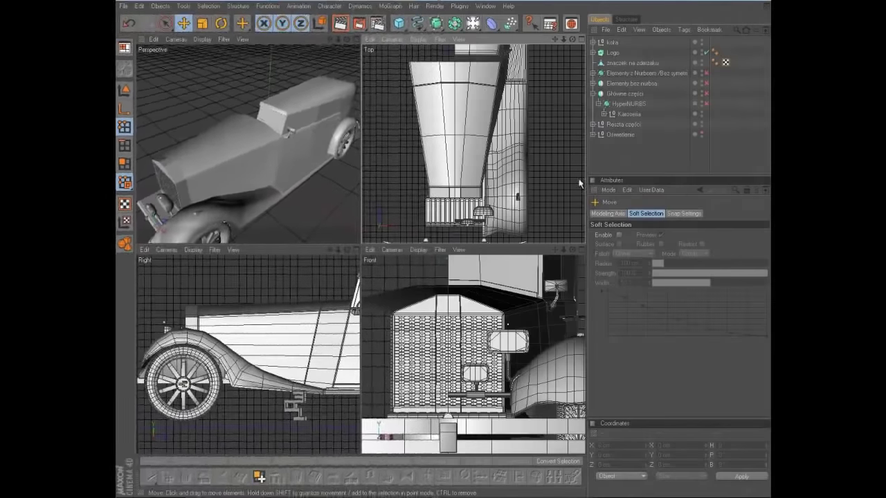
- Create a Bezier spline, raise it to hood height, and zoom the Front view onto the grille
drag(417, 23, 496, 154)
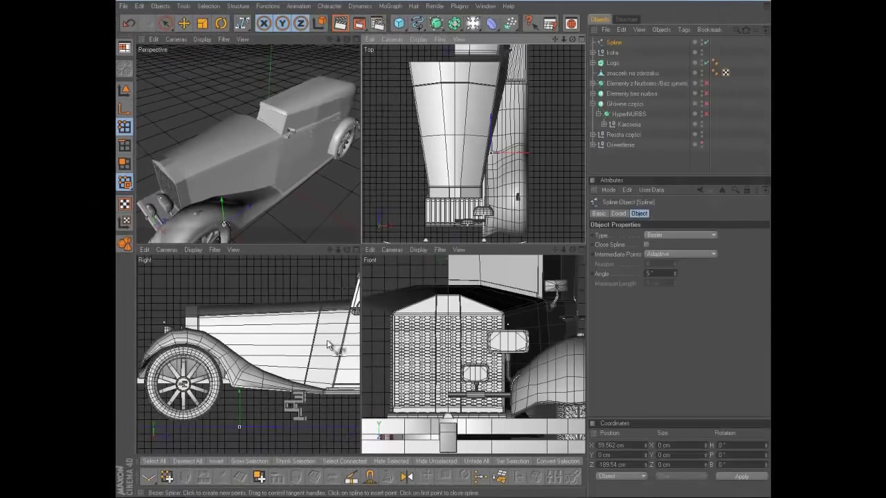
drag(239, 408, 240, 315)
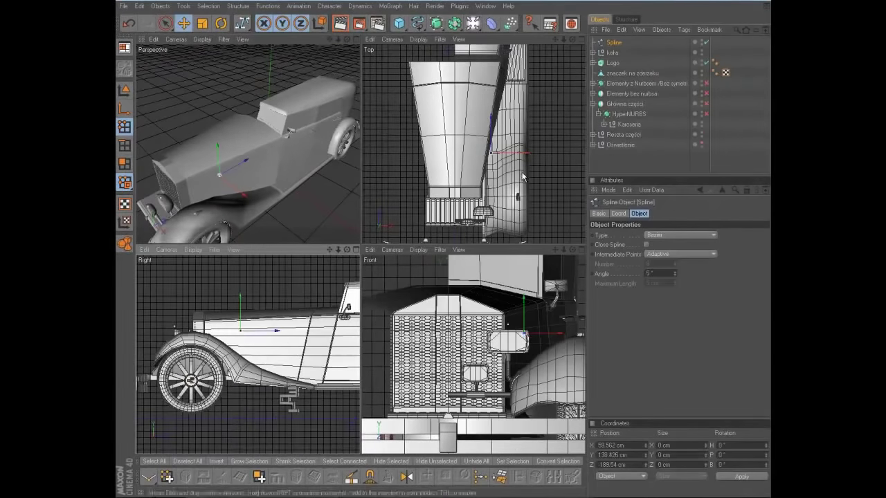
key(F4)
scroll(505, 186, up, 3)
scroll(498, 187, up, 3)
scroll(429, 147, up, 4)
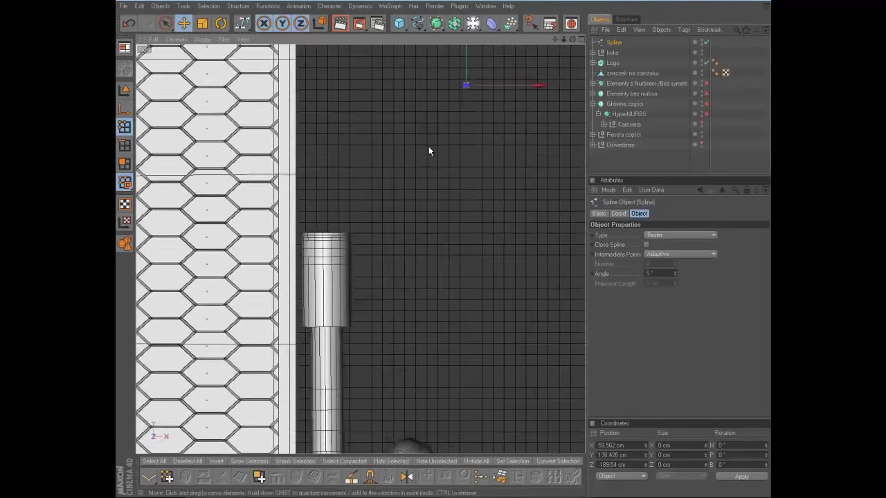
scroll(428, 146, down, 3)
scroll(443, 259, up, 2)
scroll(444, 260, up, 2)
scroll(445, 263, down, 4)
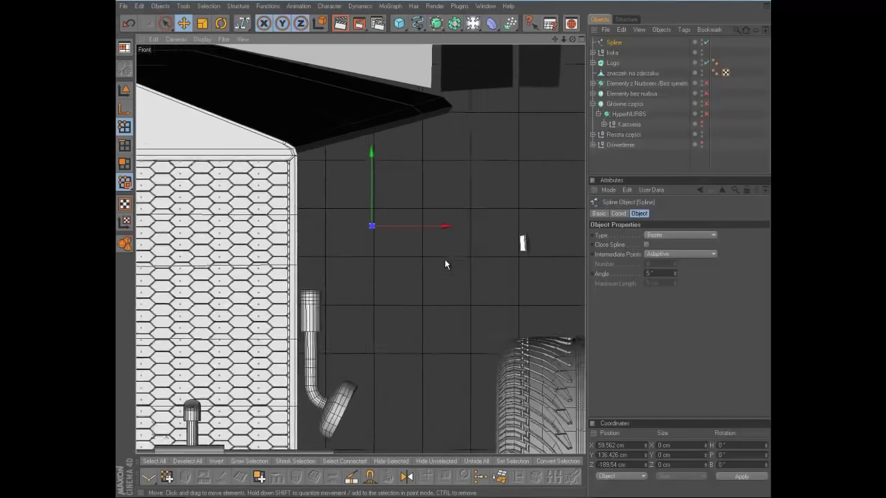
- Draw the spline's curved top bend, then add a point straight down for the drop
click(430, 115)
drag(475, 161, 488, 198)
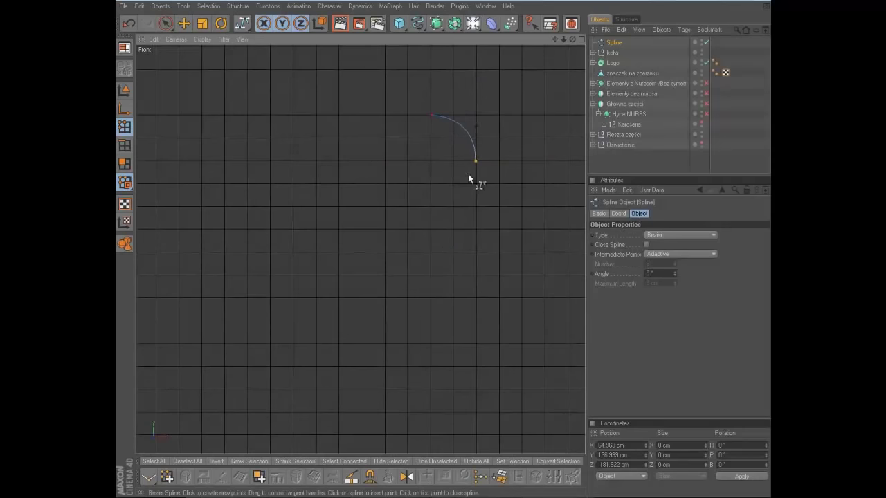
scroll(502, 136, down, 2)
scroll(441, 245, up, 3)
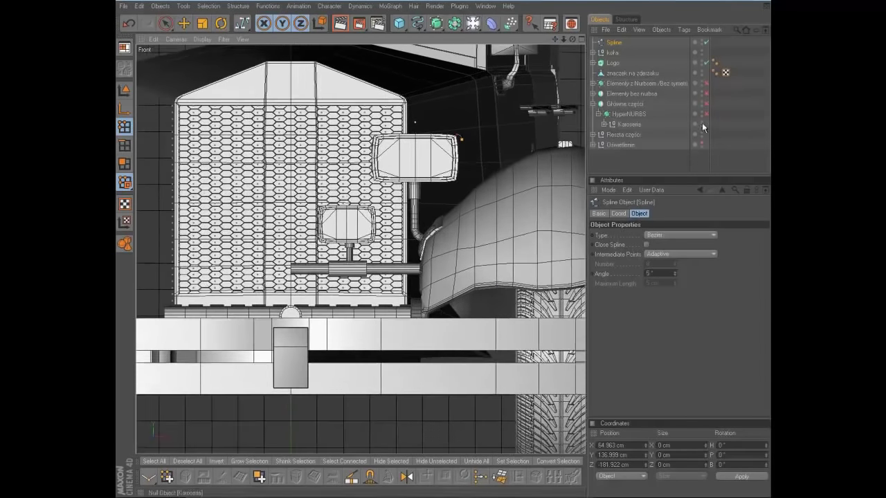
scroll(448, 245, up, 3)
scroll(447, 246, up, 2)
click(422, 378)
scroll(500, 83, down, 2)
scroll(540, 63, down, 1)
- Return to four views, orbit the perspective to the side, and switch to shaded display
click(582, 38)
alt+drag(304, 152, 361, 236)
alt+middle_drag(565, 257, 445, 254)
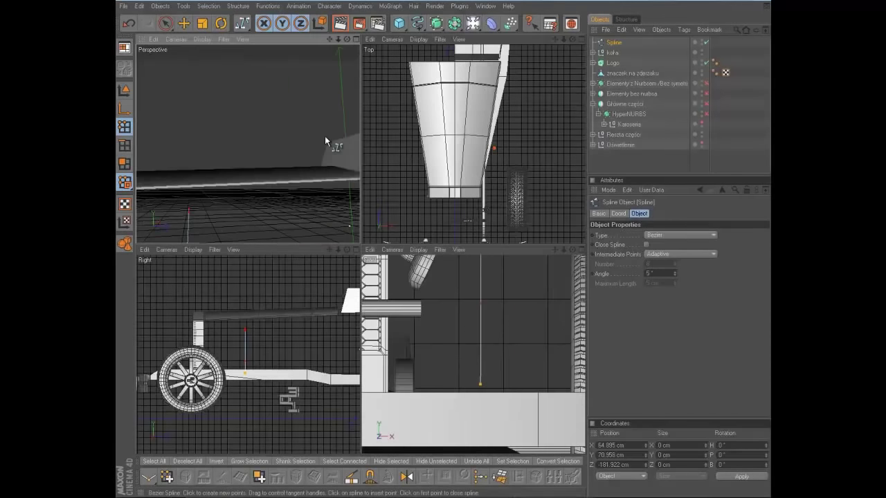
- Add a tangent point at the drop's lower end, bending the spline into a horizontal run
key(F3)
scroll(363, 283, up, 5)
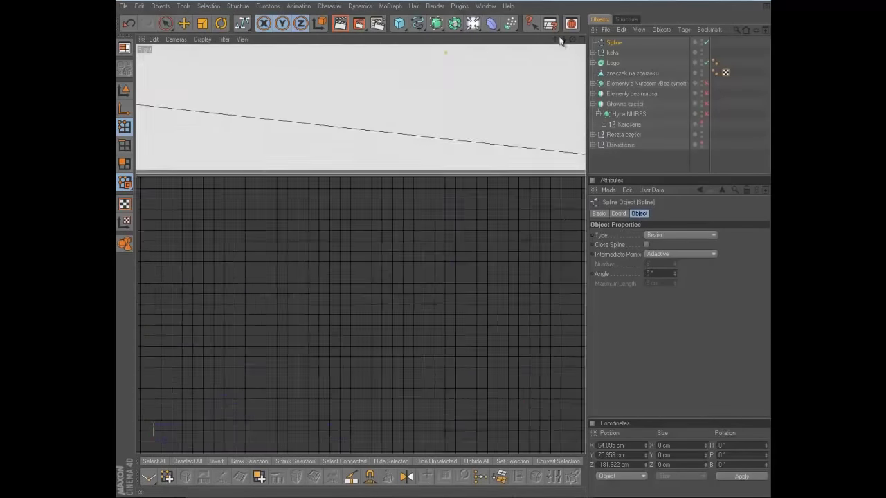
scroll(379, 277, up, 5)
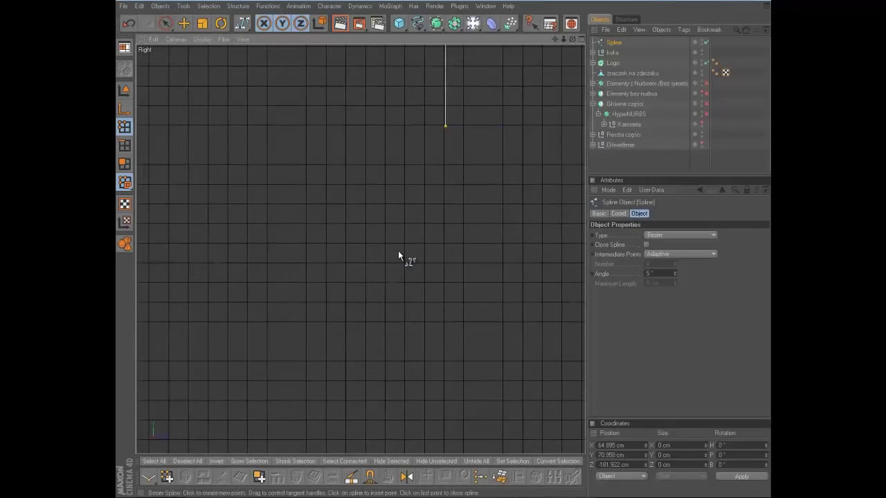
scroll(444, 244, up, 1)
key(F1)
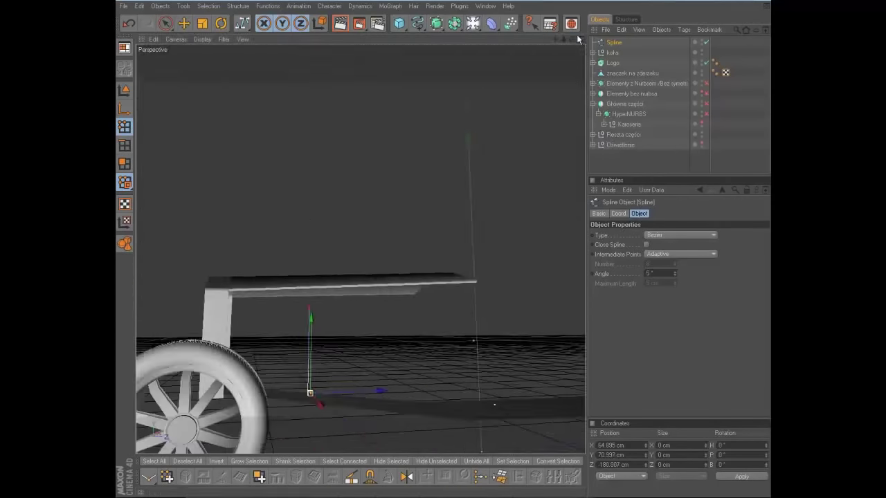
mouse_move(476, 249)
alt+mouse_down()
mouse_move(359, 280)
mouse_move(445, 247)
mouse_move(496, 247)
mouse_move(425, 246)
mouse_move(439, 262)
mouse_move(431, 240)
mouse_move(571, 57)
alt+mouse_up()
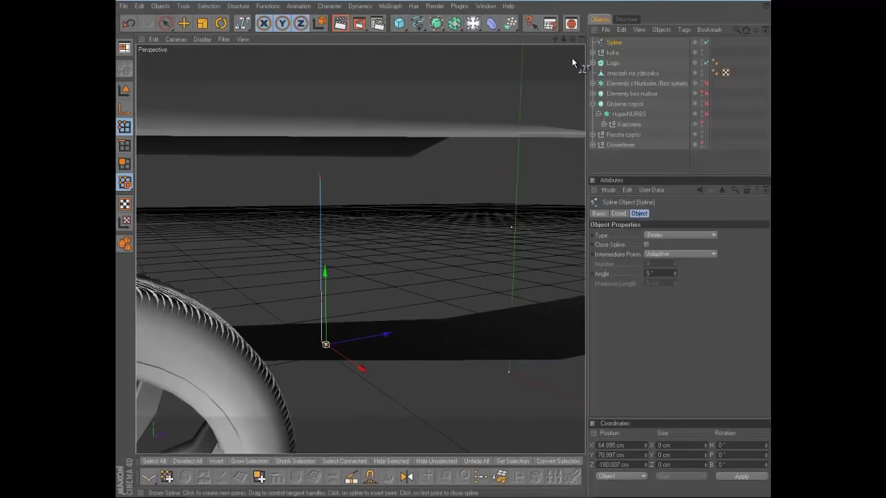
click(573, 38)
mouse_move(464, 374)
alt+mouse_down()
mouse_move(443, 263)
mouse_move(495, 388)
mouse_move(452, 412)
alt+mouse_up()
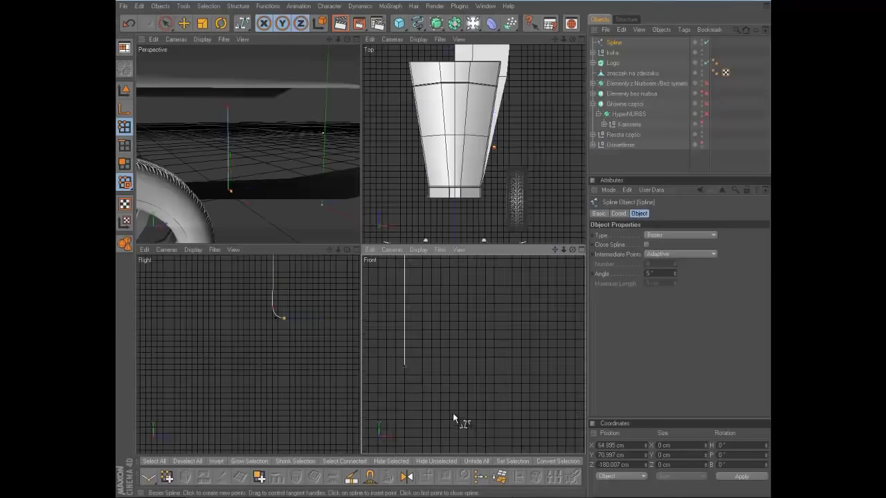
key(F3)
alt+drag(433, 255, 224, 292)
alt+drag(377, 302, 425, 154)
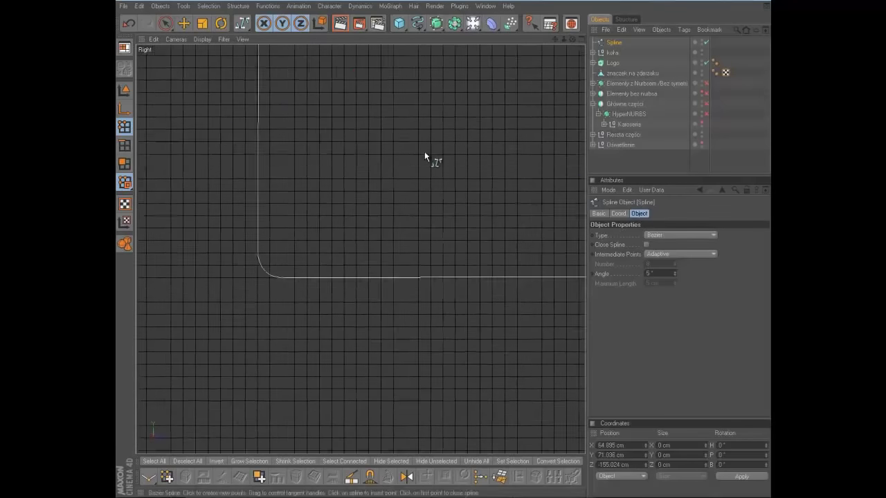
scroll(424, 153, down, 3)
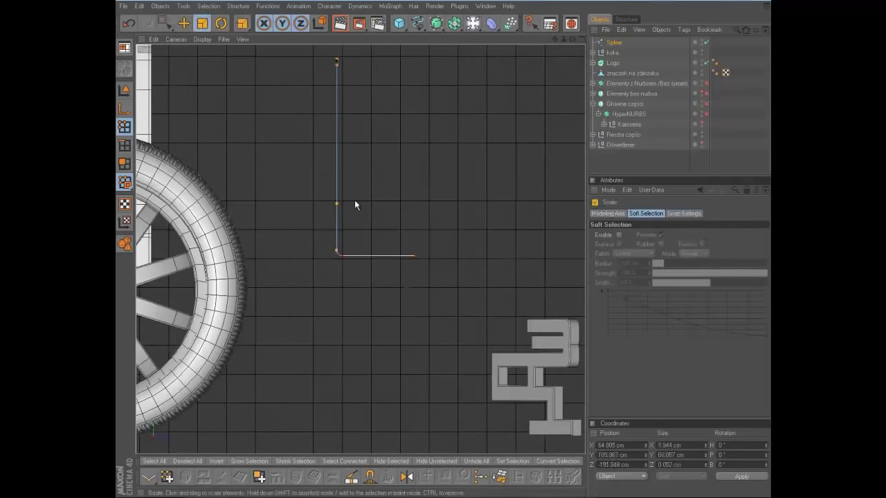
- Rectangle-select the bottom point of the spline in the side view
scroll(452, 143, up, 3)
key(0)
drag(435, 319, 325, 252)
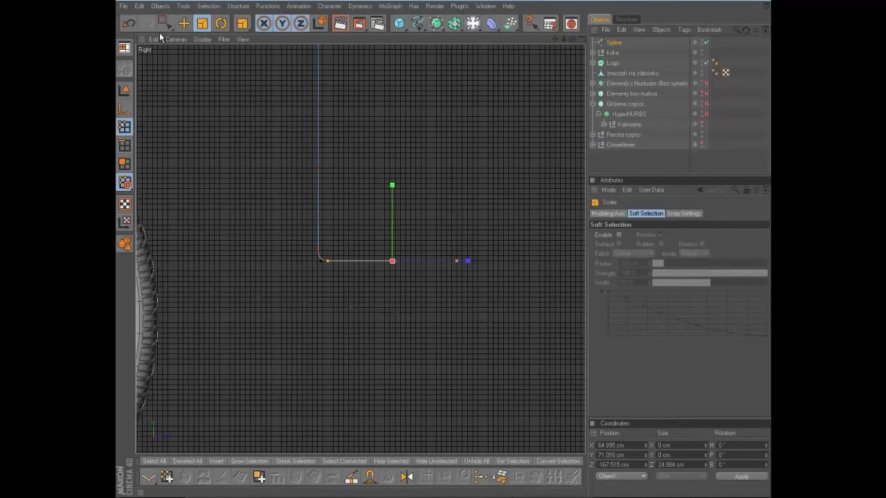
scroll(244, 358, down, 3)
- Show the car body again and orbit the Perspective view low past the front wheel
click(700, 111)
click(582, 39)
middle_click(349, 235)
scroll(447, 242, up, 3)
scroll(314, 210, down, 2)
scroll(315, 222, down, 3)
mouse_move(571, 40)
mouse_down()
mouse_move(443, 247)
mouse_move(406, 229)
mouse_move(441, 253)
mouse_move(443, 236)
mouse_move(352, 303)
mouse_up()
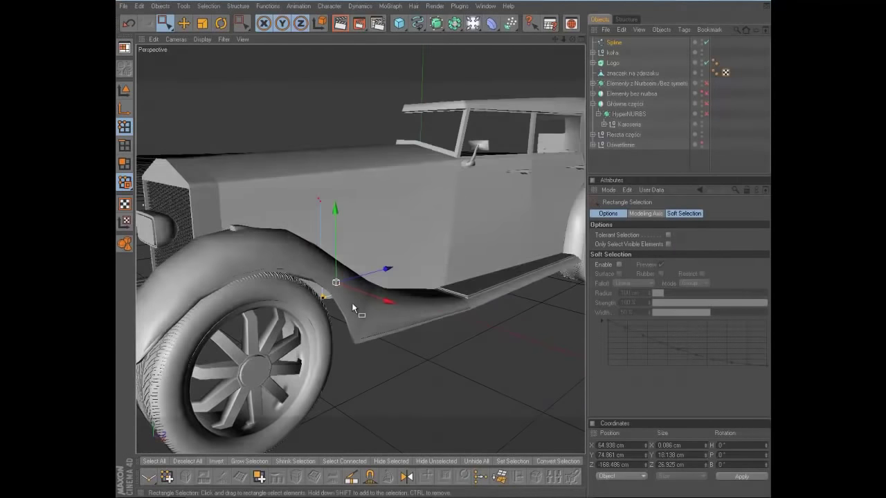
- Add a 5 cm radius Circle profile and a Sweep NURBS containing it
click(447, 70)
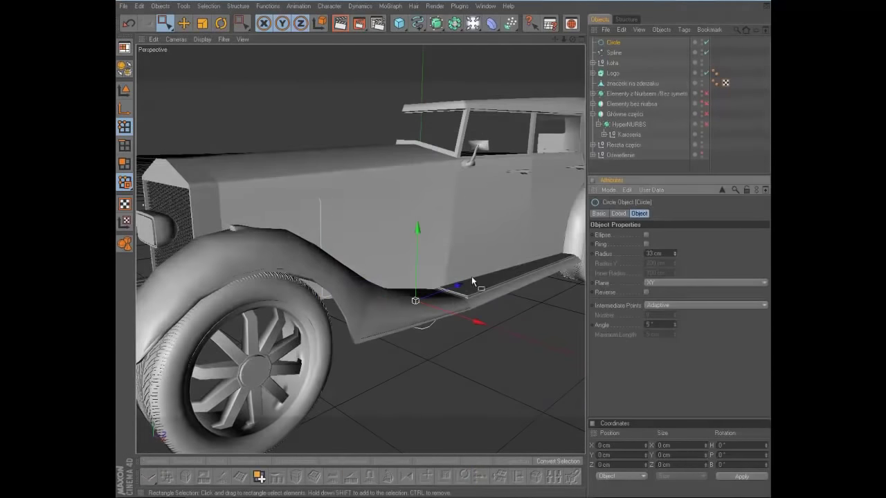
drag(572, 43, 675, 258)
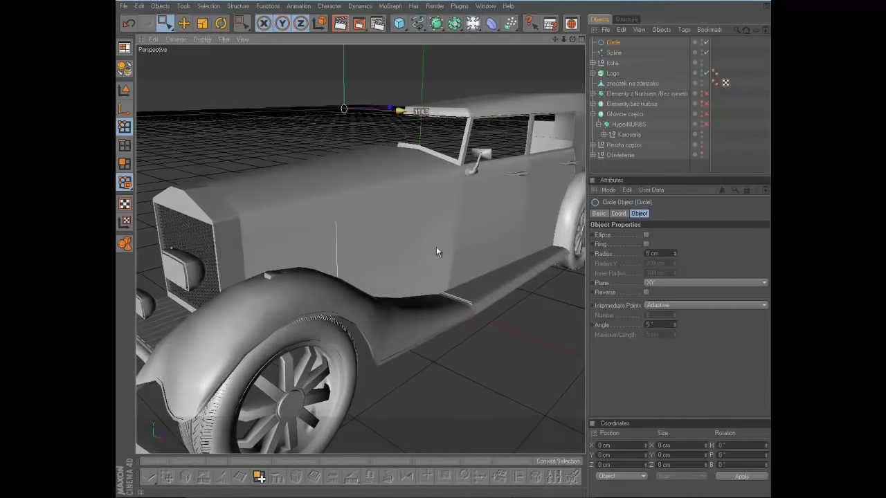
key(F5)
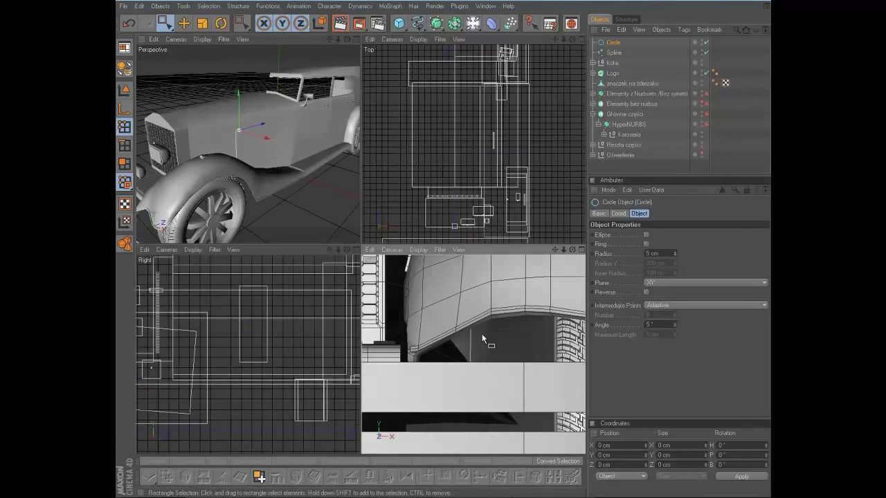
key(F1)
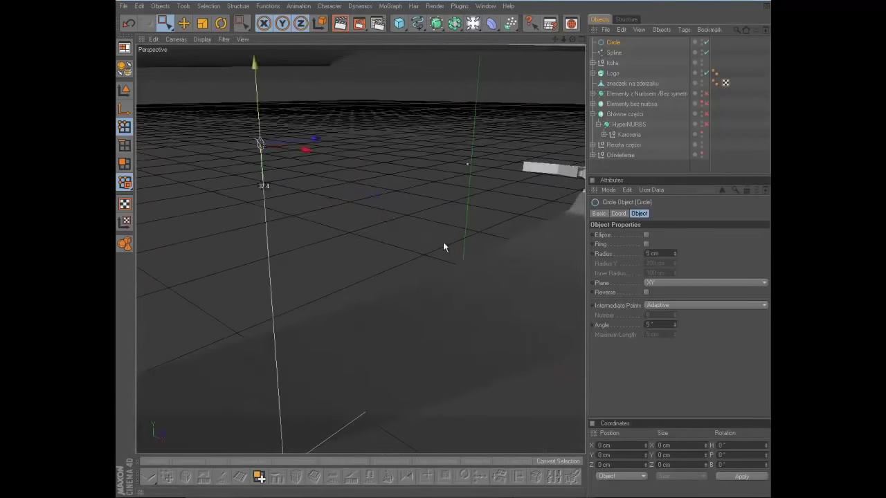
alt+drag(443, 242, 458, 287)
drag(437, 26, 457, 70)
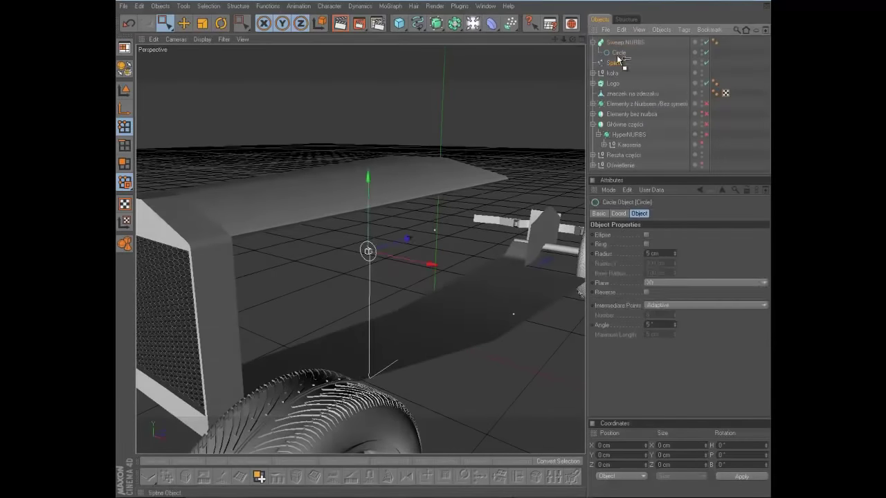
- Put the Spline inside the Sweep NURBS beside the Circle and zoom into the Front view
drag(618, 59, 622, 65)
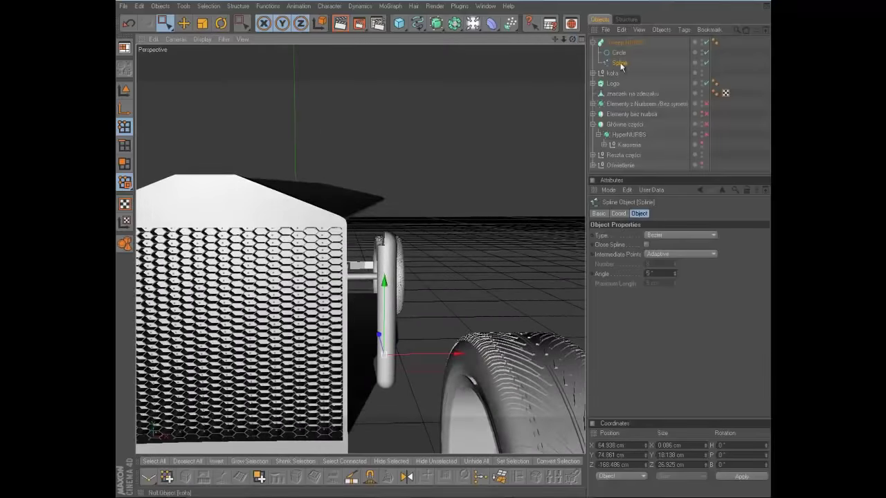
scroll(459, 208, up, 3)
scroll(459, 207, up, 2)
middle_click(340, 275)
middle_click(333, 288)
middle_click(333, 289)
middle_click(450, 408)
scroll(558, 272, up, 3)
scroll(554, 138, up, 3)
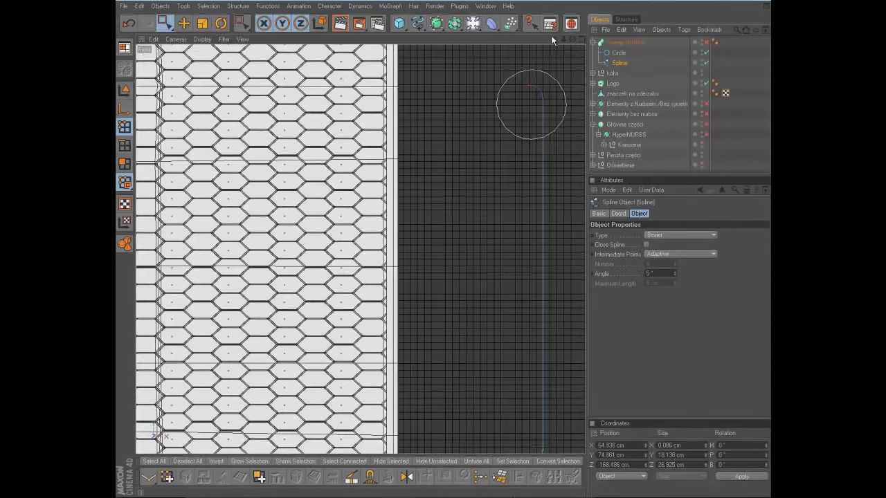
scroll(443, 245, up, 3)
scroll(443, 245, up, 2)
- Add a short extra point at the spline's upper end, then view the Circle's Object settings
right_click(455, 441)
click(254, 14)
scroll(436, 177, up, 2)
scroll(415, 191, up, 2)
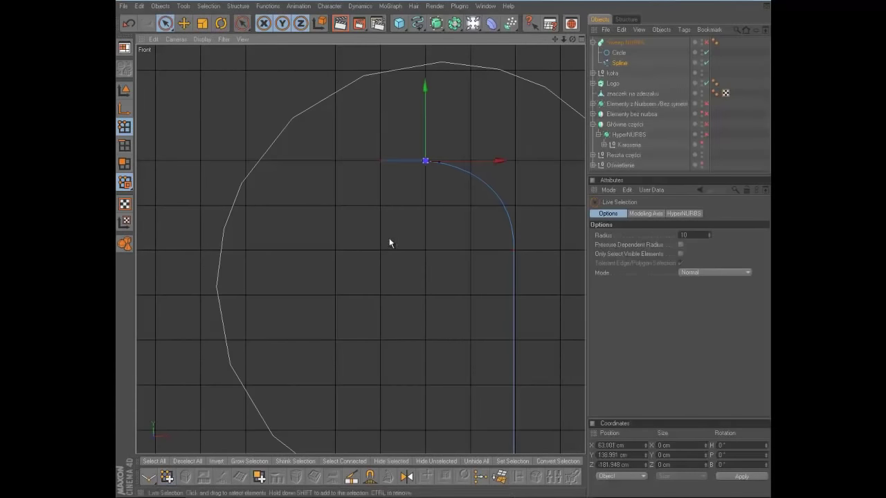
scroll(485, 298, down, 1)
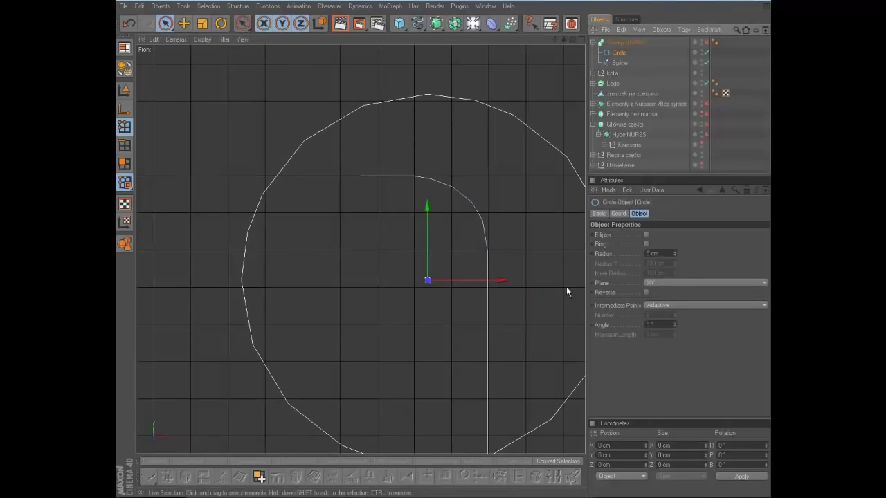
click(639, 213)
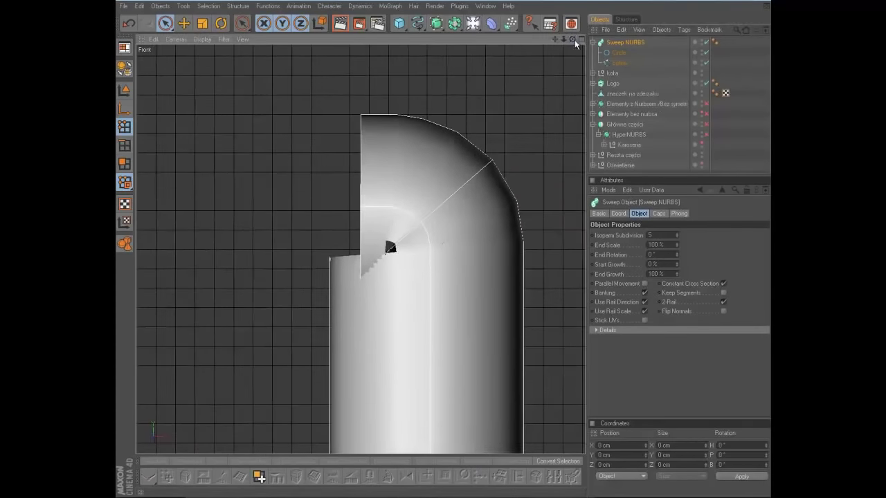
- Shrink the Circle profile's radius to 3 cm to thin the pipe
middle_click(477, 200)
click(478, 314)
scroll(465, 347, up, 1)
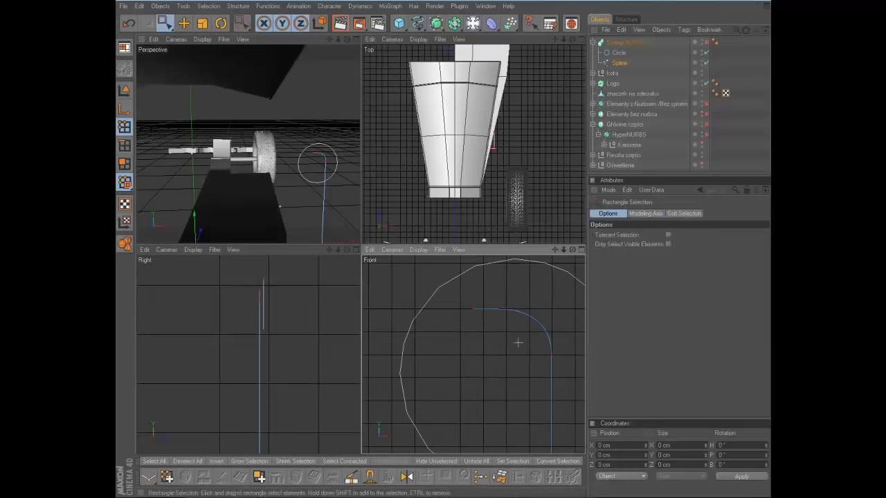
drag(457, 300, 441, 254)
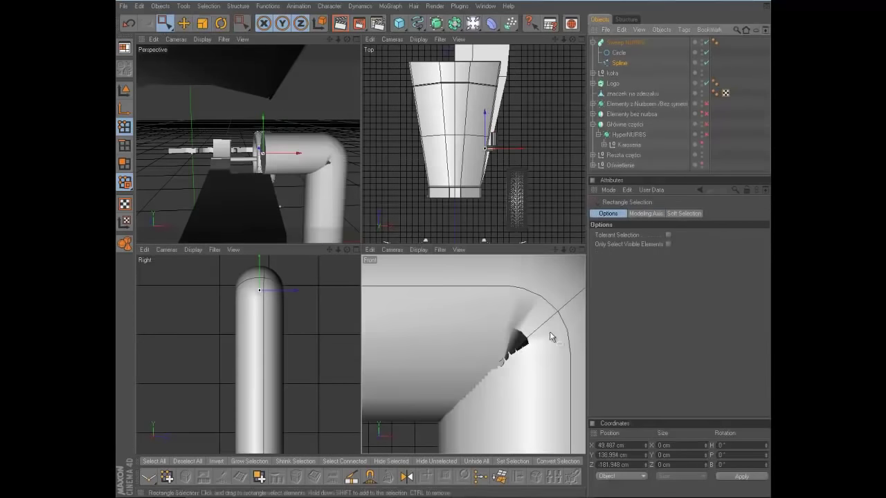
click(619, 52)
drag(675, 254, 675, 264)
- Set the Sweep NURBS start and end caps to None
mouse_move(340, 76)
alt+mouse_down()
mouse_move(332, 245)
mouse_move(253, 171)
alt+mouse_up()
middle_click(253, 170)
click(625, 42)
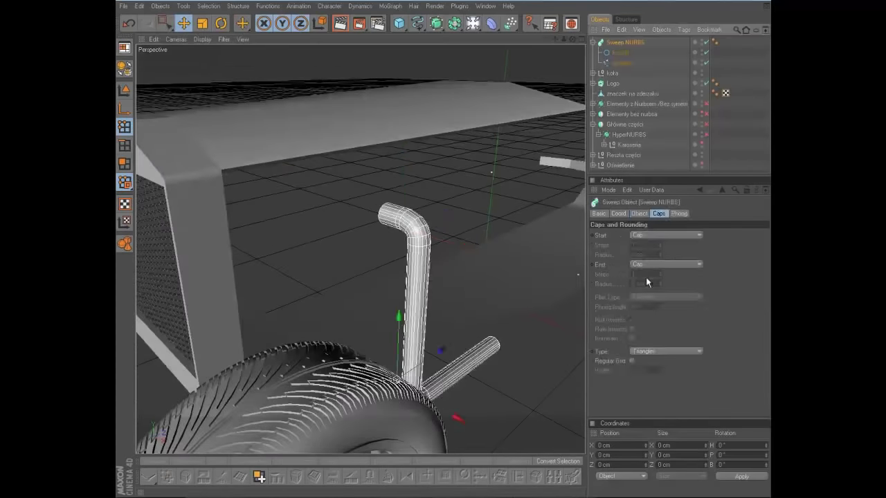
alt+drag(429, 246, 331, 210)
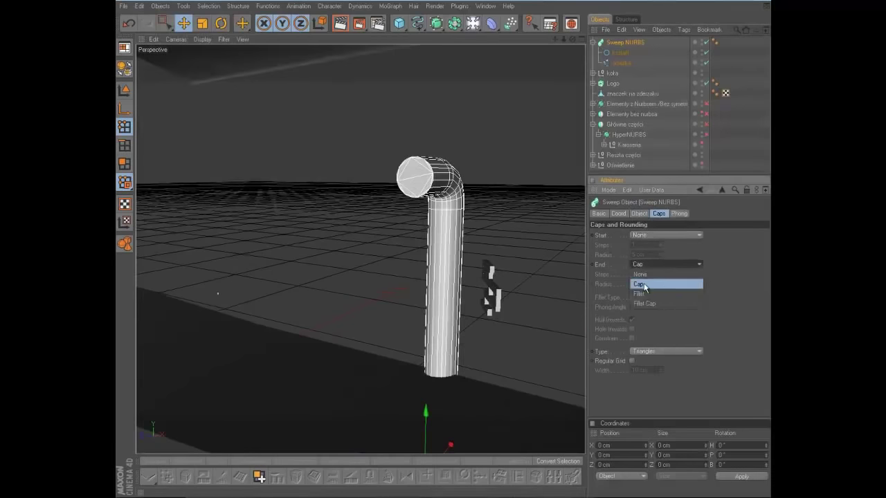
click(640, 274)
mouse_move(438, 240)
alt+mouse_down()
mouse_move(506, 253)
mouse_move(439, 246)
mouse_move(409, 191)
mouse_move(445, 242)
mouse_move(459, 244)
mouse_move(443, 245)
alt+mouse_up()
- Box-select the path's upper points and rotate them so the long leg slants up
click(593, 42)
key(0)
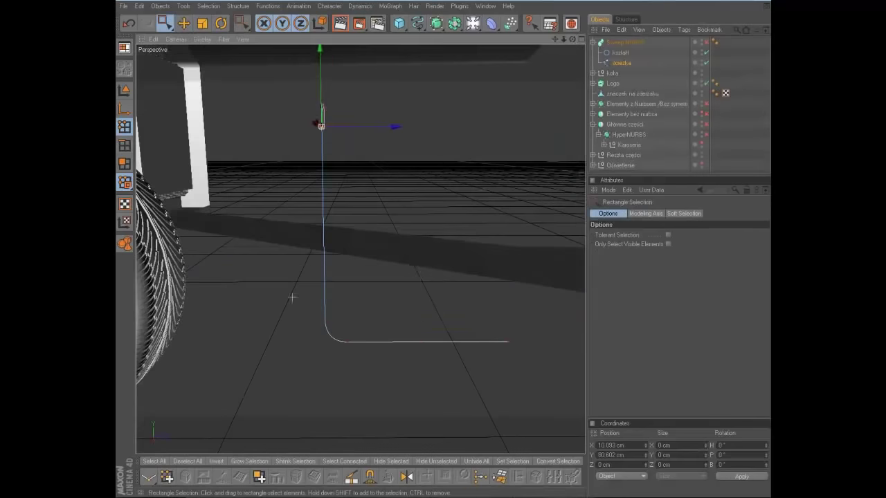
mouse_move(512, 381)
mouse_down()
mouse_move(445, 242)
mouse_move(389, 169)
mouse_move(451, 243)
mouse_move(364, 182)
mouse_up()
mouse_move(369, 114)
mouse_down()
mouse_move(574, 37)
mouse_move(506, 99)
mouse_up()
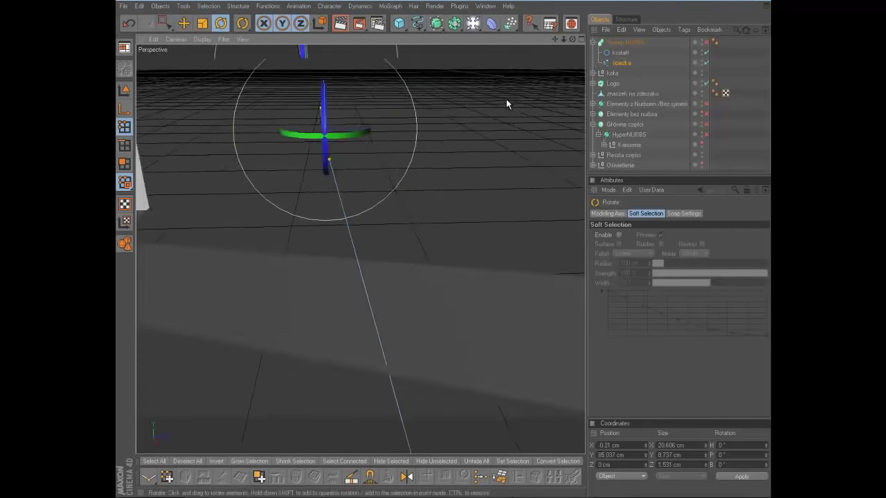
key(F3)
scroll(412, 200, up, 3)
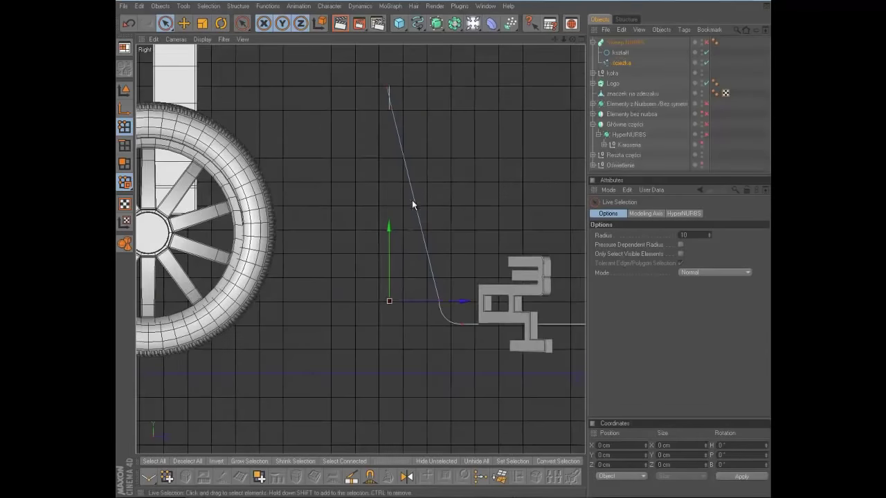
scroll(443, 247, up, 2)
scroll(443, 247, up, 1)
scroll(443, 247, down, 2)
- Switch to a larger-viewport layout and test a region render of the bent tube
key(F1)
scroll(380, 191, down, 5)
alt+drag(494, 270, 409, 108)
scroll(443, 247, up, 5)
scroll(443, 247, up, 2)
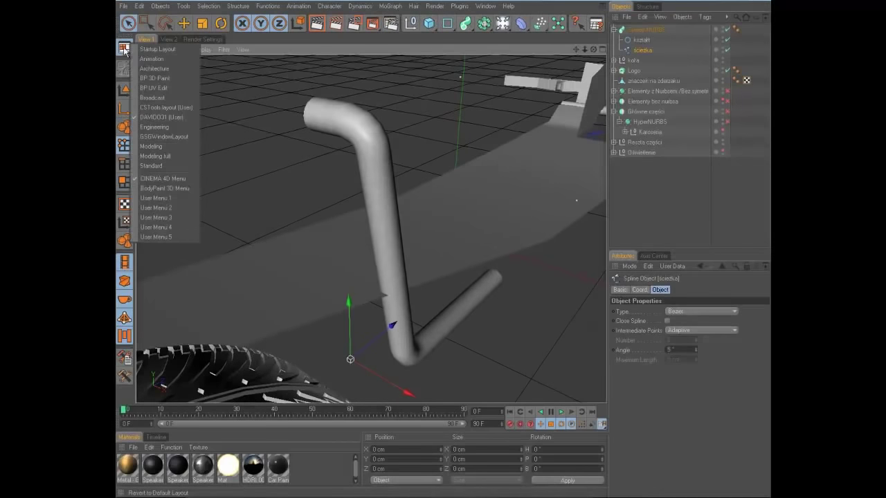
click(160, 117)
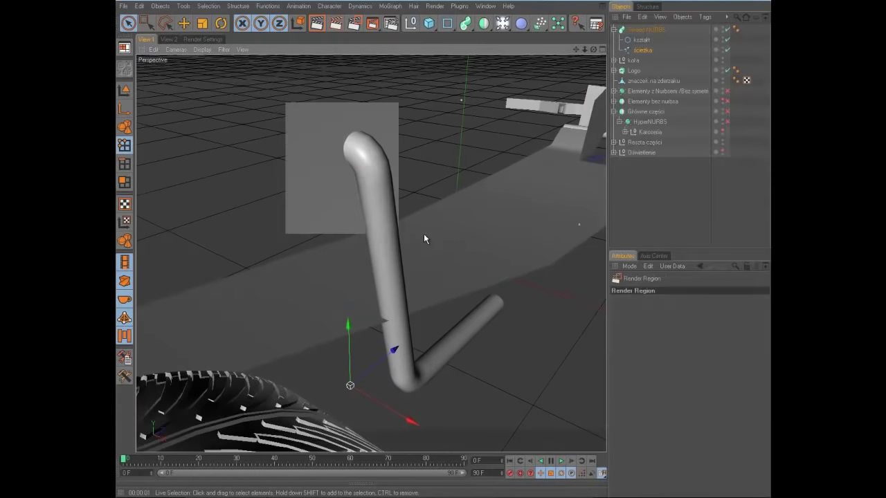
key(space)
mouse_move(593, 49)
mouse_down()
mouse_move(442, 243)
mouse_move(430, 135)
mouse_move(457, 263)
mouse_move(428, 240)
mouse_move(443, 241)
mouse_move(437, 287)
mouse_up()
click(203, 39)
click(146, 39)
key(space)
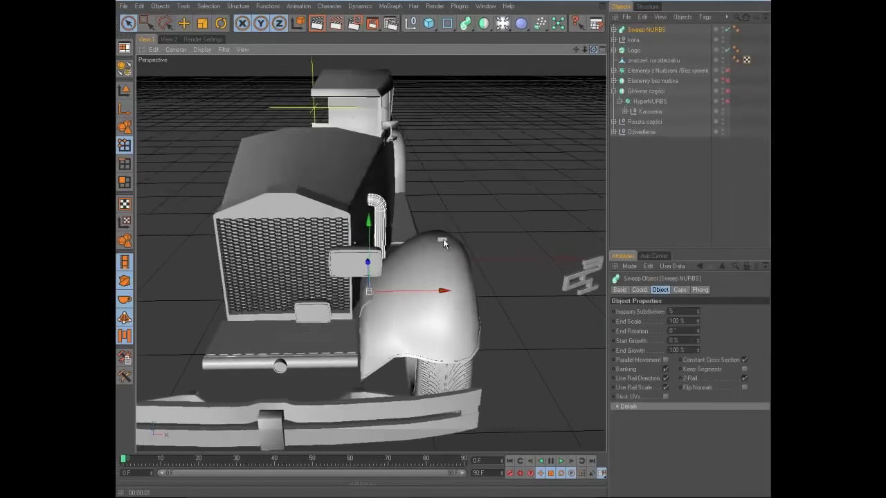
- Tilt the Sweep NURBS with the Rotate tool so the pipe rests against the body beside the hood
alt+right_drag(443, 239, 476, 241)
alt+drag(476, 241, 516, 134)
middle_click(516, 135)
middle_click(593, 86)
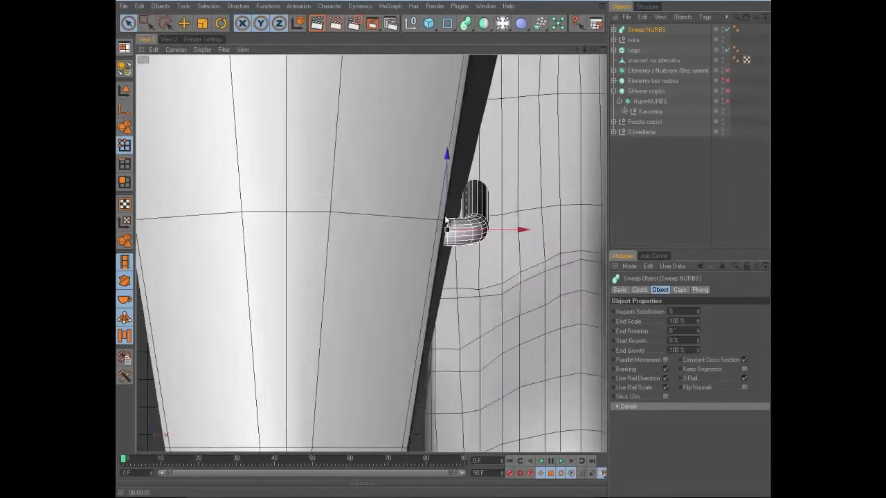
middle_click(481, 264)
middle_click(249, 144)
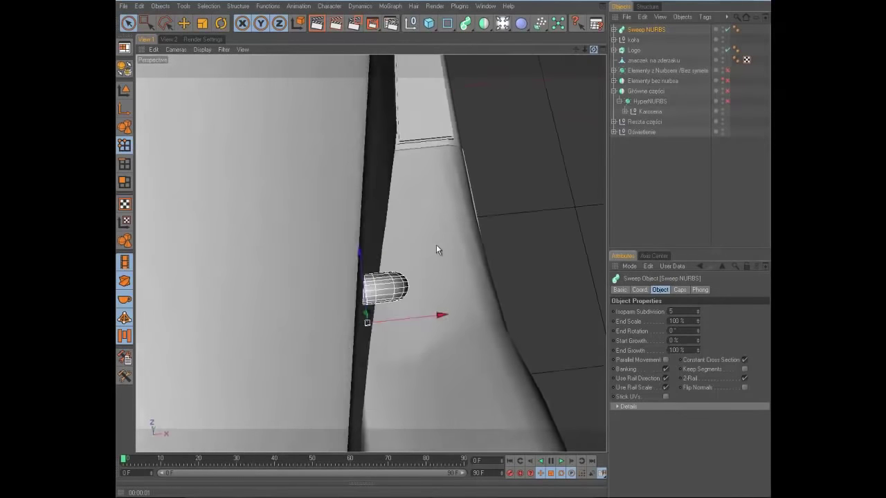
mouse_move(394, 355)
alt+mouse_down()
mouse_move(573, 61)
mouse_move(594, 53)
mouse_move(444, 243)
mouse_move(439, 236)
alt+mouse_up()
scroll(439, 237, up, 3)
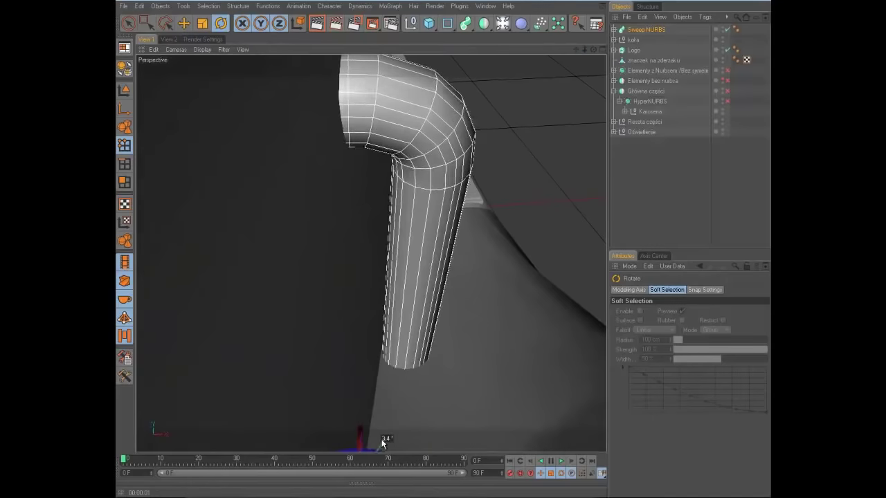
scroll(488, 183, down, 3)
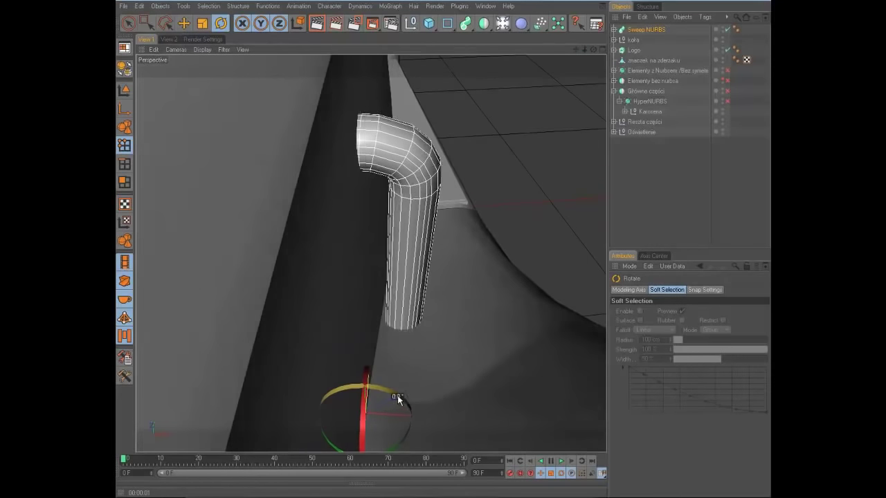
key(r)
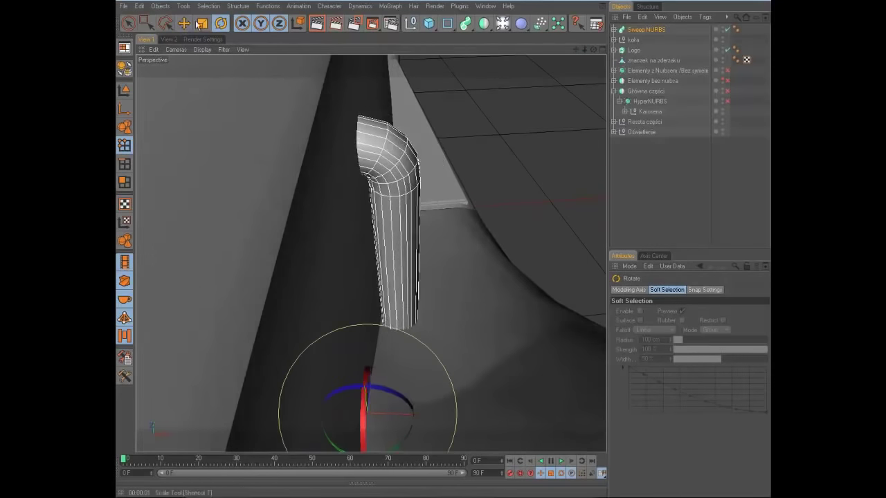
alt+drag(443, 242, 471, 176)
- Duplicate the pipe sweep and shift each copy sideways in the Right view, making four parallel pipes
ctrl+drag(643, 31, 644, 39)
key(F5)
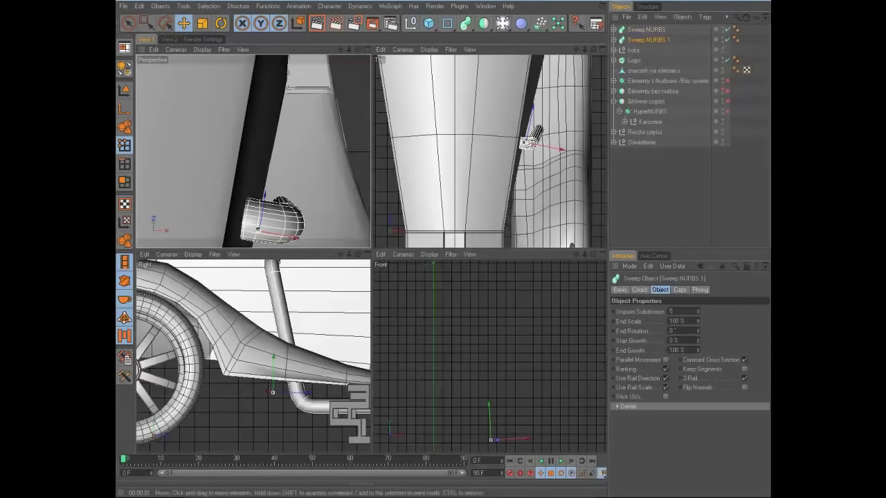
key(F3)
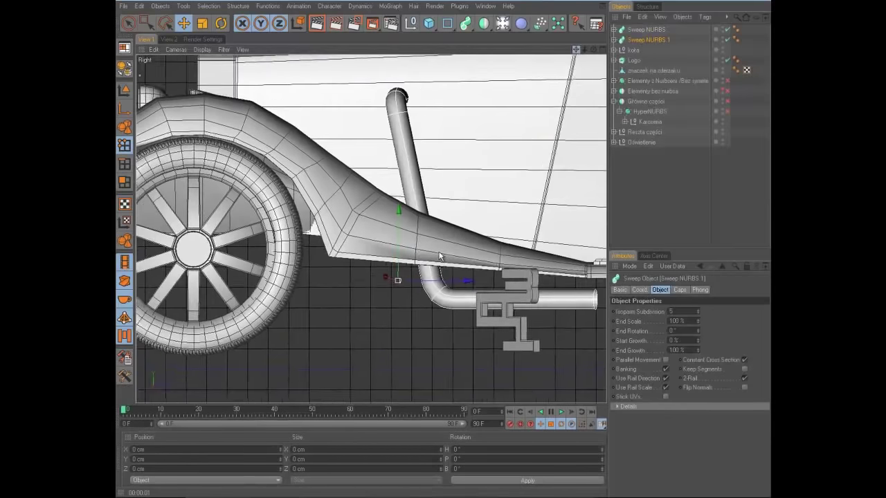
drag(445, 242, 471, 241)
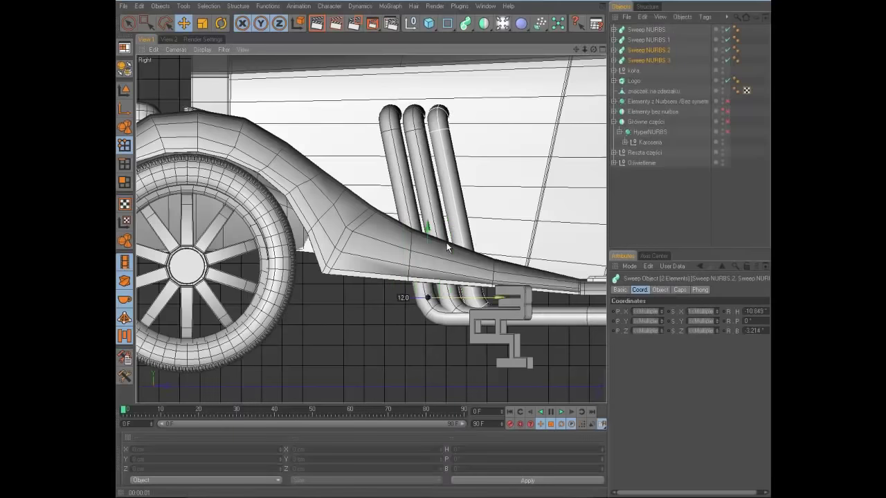
drag(447, 242, 471, 242)
key(F5)
key(F1)
mouse_move(593, 51)
mouse_down()
mouse_move(481, 242)
mouse_move(436, 247)
mouse_move(444, 249)
mouse_move(434, 235)
mouse_up()
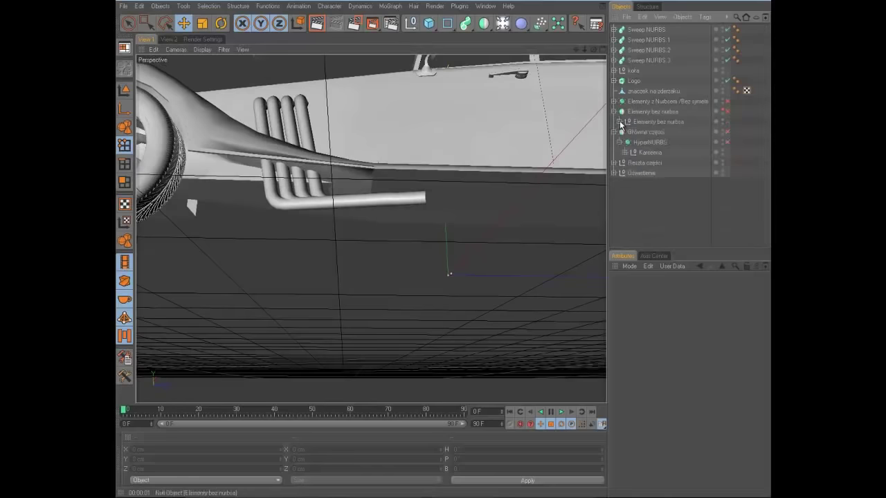
- Zoom under the car to the last pipe's sciezka path spline, ready to add and box-select its points
click(640, 172)
mouse_move(392, 283)
mouse_down()
mouse_move(440, 255)
mouse_move(449, 176)
mouse_up()
mouse_move(553, 104)
alt+mouse_down()
mouse_move(451, 251)
mouse_move(418, 118)
mouse_move(447, 251)
mouse_move(592, 58)
alt+mouse_up()
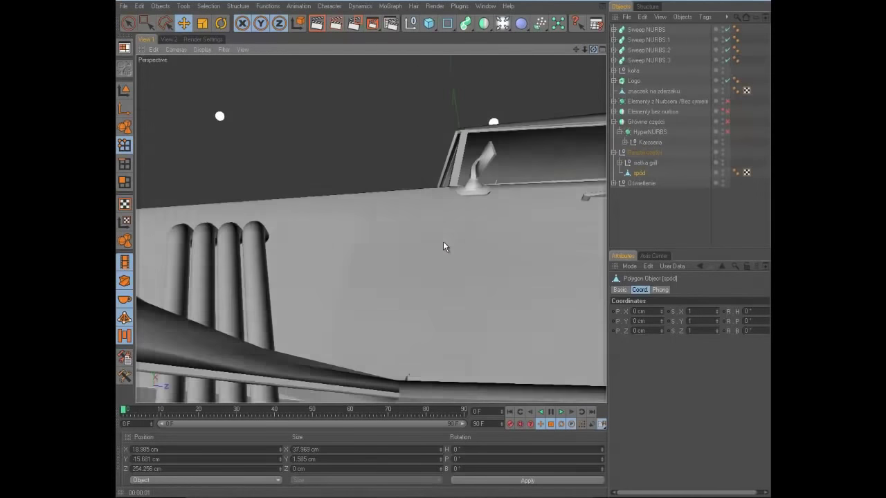
alt+drag(443, 246, 485, 208)
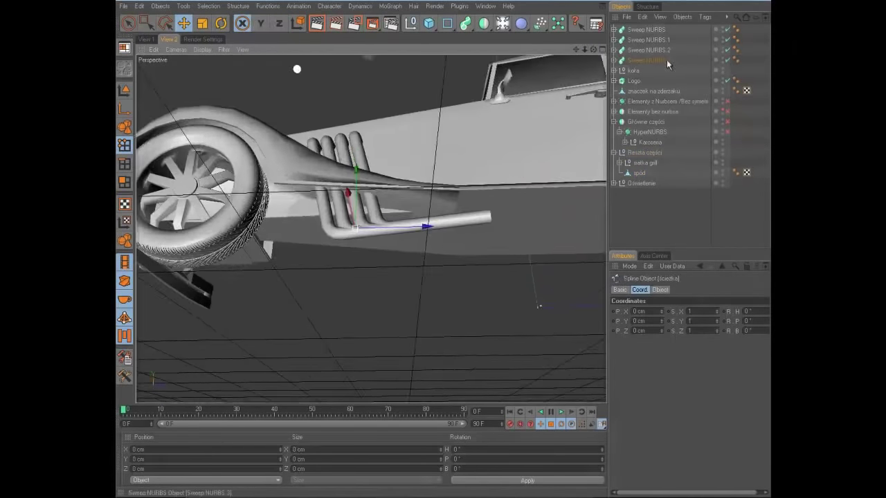
mouse_move(443, 246)
alt+mouse_down()
mouse_move(441, 230)
mouse_move(442, 250)
mouse_move(447, 243)
mouse_move(396, 236)
mouse_move(470, 247)
mouse_move(447, 271)
mouse_move(440, 238)
mouse_move(444, 248)
alt+mouse_up()
key(m)
key(a)
key(0)
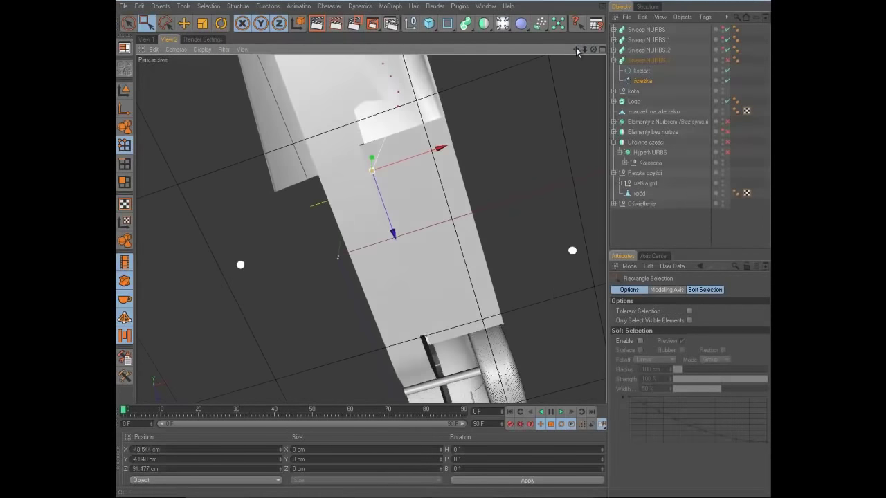
- Pick a spline command and select a point on the Sweep NURBS 3 path, then clear the selection
alt+drag(445, 248, 448, 261)
drag(583, 53, 499, 198)
right_click(498, 198)
click(526, 254)
alt+drag(525, 254, 443, 248)
drag(329, 276, 331, 276)
alt+drag(445, 248, 443, 248)
mouse_move(384, 378)
alt+mouse_down()
mouse_move(445, 247)
mouse_move(269, 256)
alt+mouse_up()
click(269, 256)
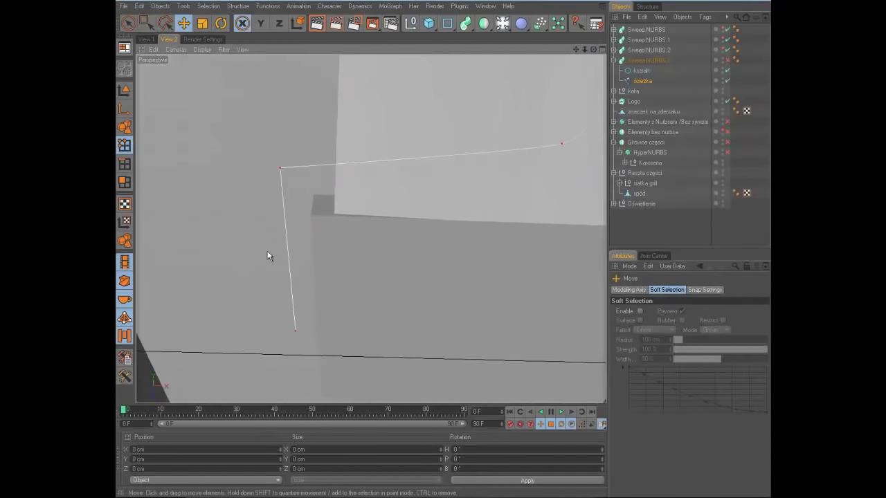
- Switch to Rectangle Selection and inspect the bent fourth exhaust pipe from around the car underside
mouse_move(562, 175)
alt+mouse_down()
mouse_move(429, 300)
mouse_move(445, 248)
mouse_move(601, 253)
alt+mouse_up()
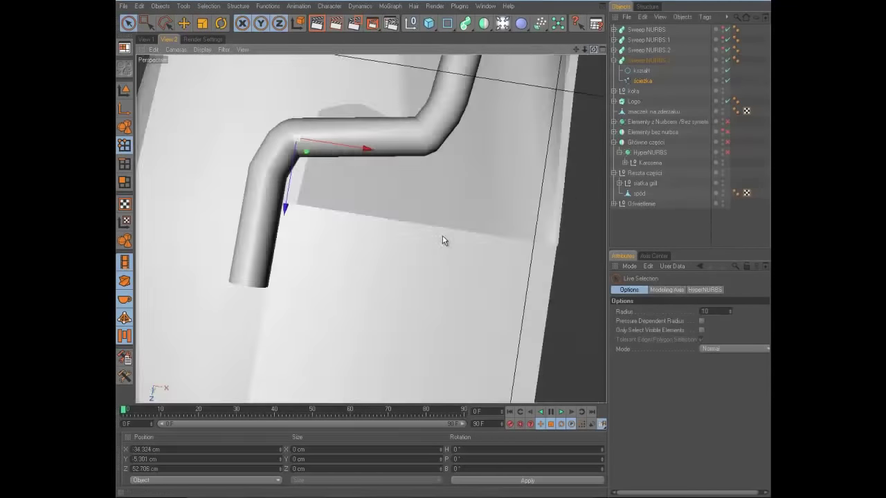
mouse_move(443, 241)
alt+mouse_down()
mouse_move(429, 277)
mouse_move(447, 235)
mouse_move(425, 243)
mouse_move(450, 244)
alt+mouse_up()
key(0)
alt+drag(489, 127, 309, 217)
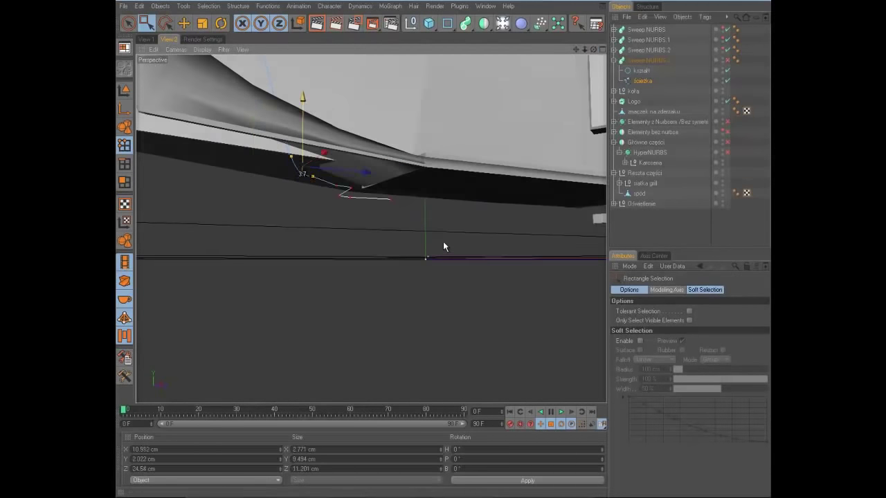
mouse_move(445, 246)
alt+mouse_down()
mouse_move(434, 261)
mouse_move(450, 244)
mouse_move(497, 249)
mouse_move(464, 233)
mouse_move(423, 247)
mouse_move(291, 220)
mouse_move(172, 61)
alt+mouse_up()
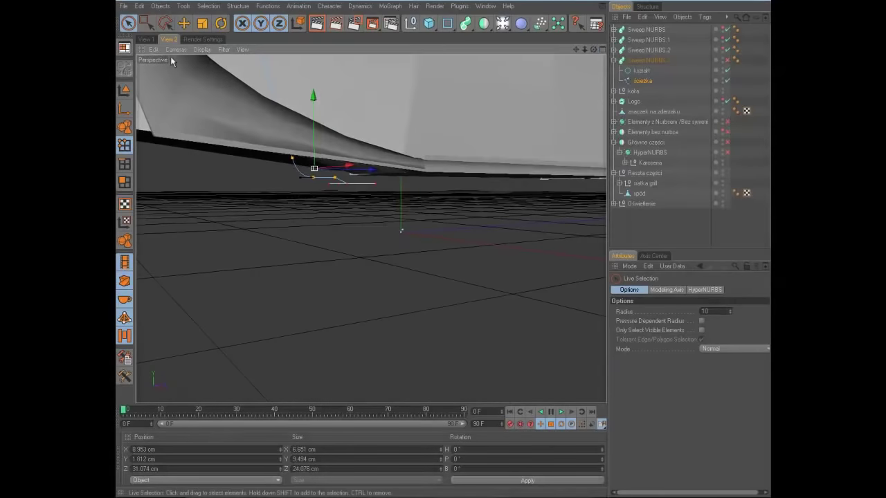
mouse_move(443, 243)
alt+mouse_down()
mouse_move(441, 258)
mouse_move(478, 235)
alt+mouse_up()
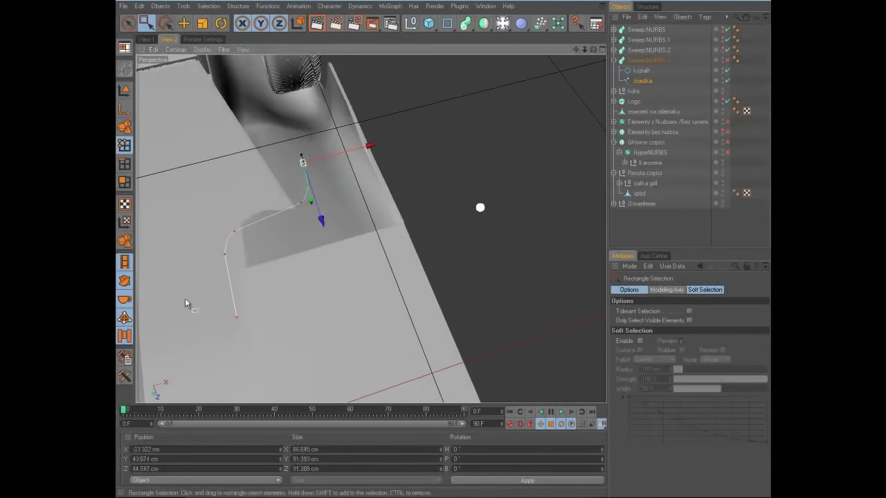
mouse_move(523, 205)
alt+mouse_down()
mouse_move(451, 247)
mouse_move(441, 241)
mouse_move(449, 251)
mouse_move(443, 246)
alt+mouse_up()
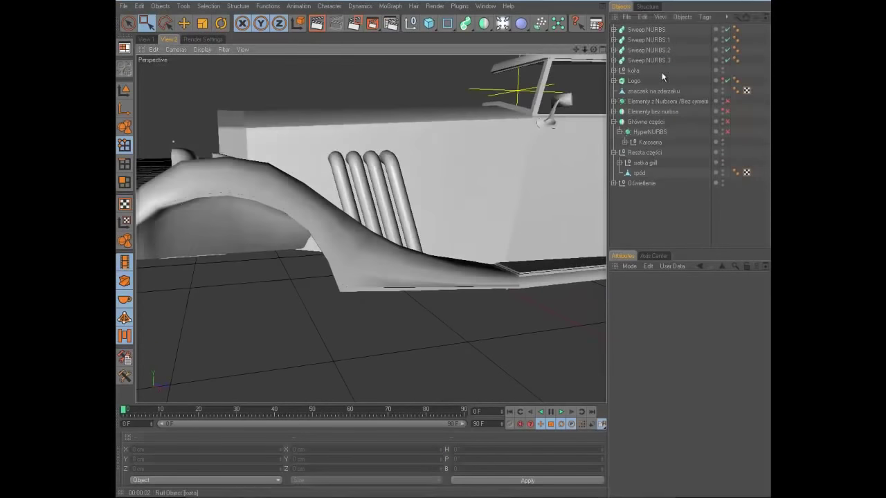
- Add Point along the fourth pipe's path spline to carry it back under the body, then select spód
mouse_move(443, 245)
alt+mouse_down()
mouse_move(450, 225)
mouse_move(497, 207)
mouse_move(444, 273)
mouse_move(447, 231)
alt+mouse_up()
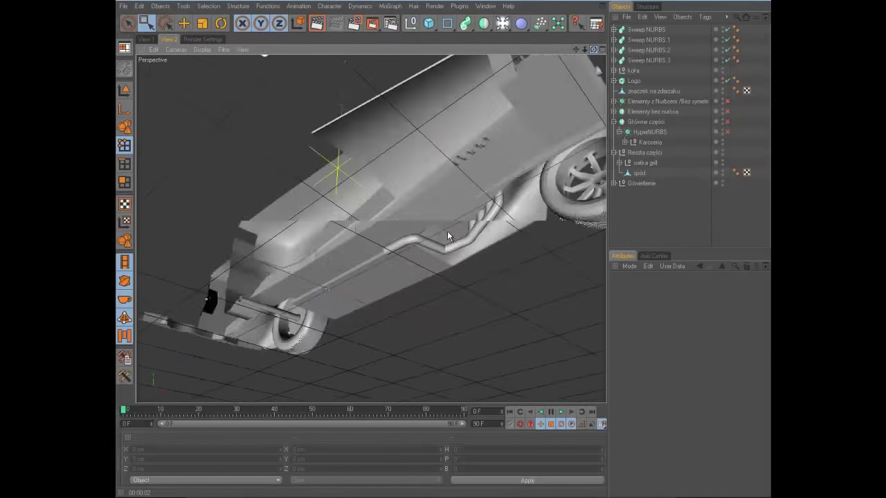
mouse_move(485, 208)
alt+mouse_down()
mouse_move(443, 247)
mouse_move(452, 243)
mouse_move(291, 195)
alt+mouse_up()
right_click(245, 205)
click(256, 356)
drag(576, 51, 444, 187)
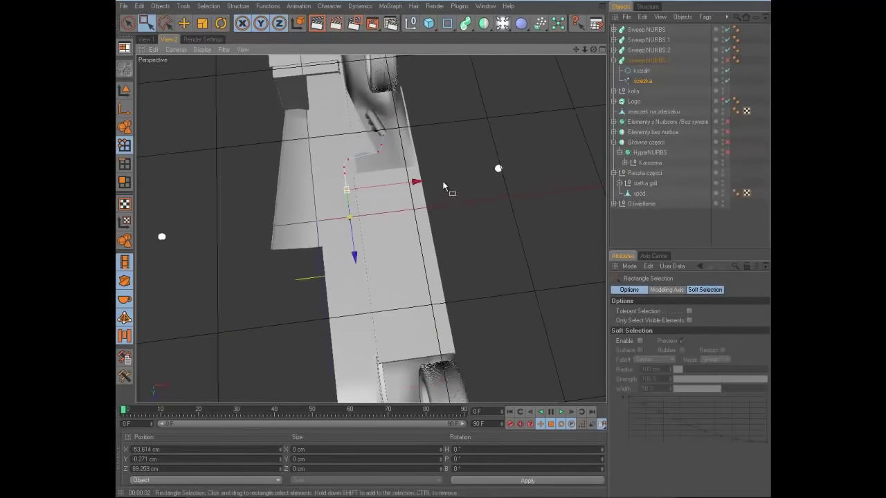
mouse_move(575, 58)
mouse_down()
mouse_move(445, 247)
mouse_move(462, 147)
mouse_move(293, 277)
mouse_move(443, 247)
mouse_move(583, 79)
mouse_up()
right_click(278, 164)
click(316, 312)
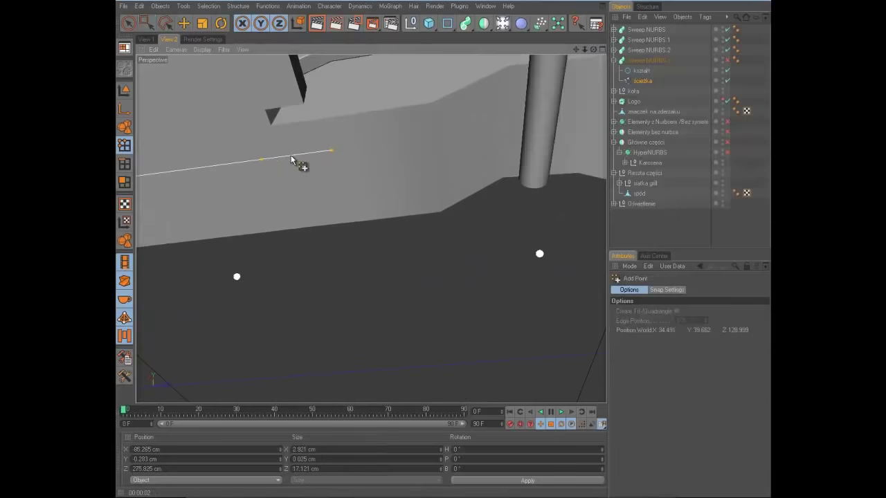
mouse_move(593, 50)
mouse_down()
mouse_move(443, 248)
mouse_move(423, 256)
mouse_move(438, 245)
mouse_move(446, 252)
mouse_up()
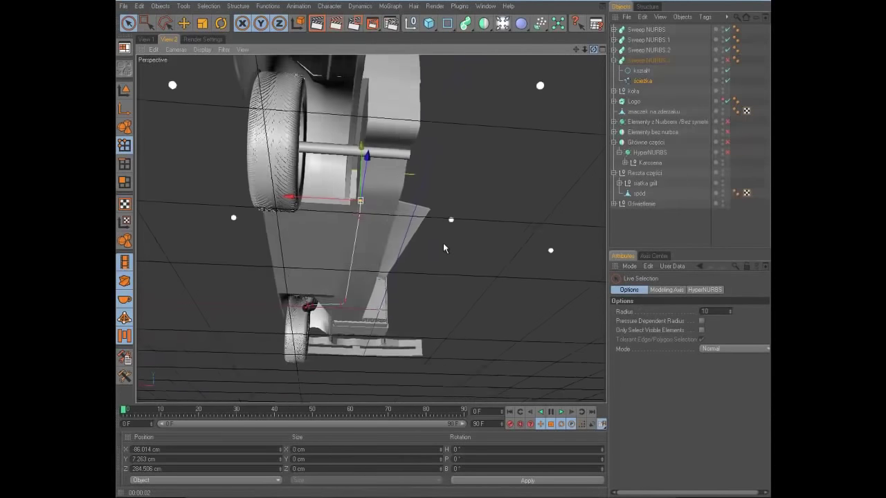
click(446, 251)
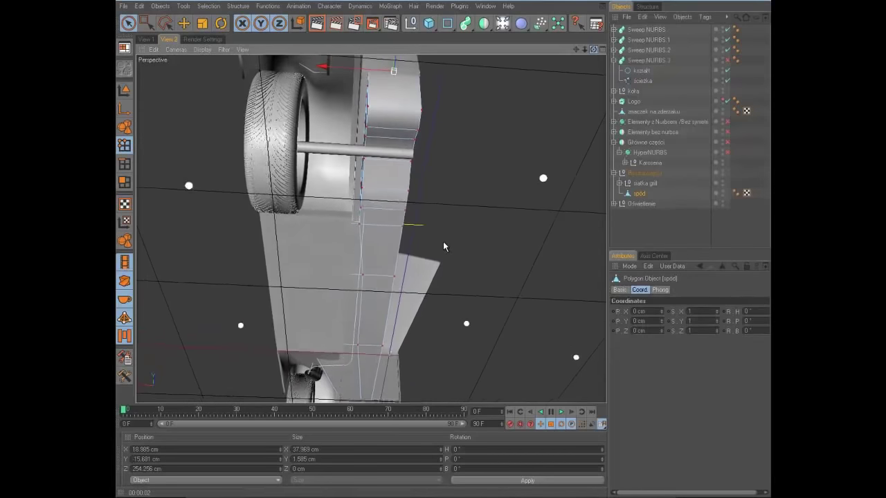
- Split the wheel-arch polygon strip off spód into a new object named nadkole
drag(444, 247, 387, 207)
click(125, 182)
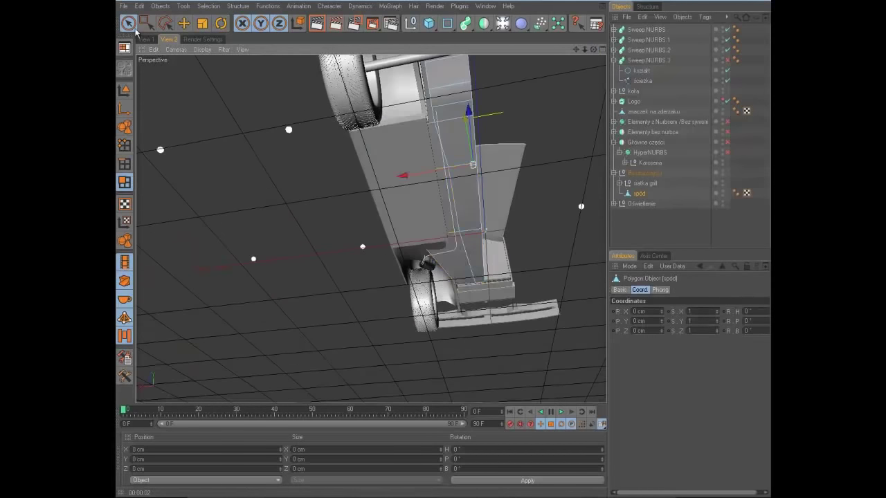
click(452, 154)
mouse_move(452, 154)
alt+mouse_down()
mouse_move(433, 217)
mouse_move(438, 136)
alt+mouse_up()
right_click(501, 238)
click(512, 442)
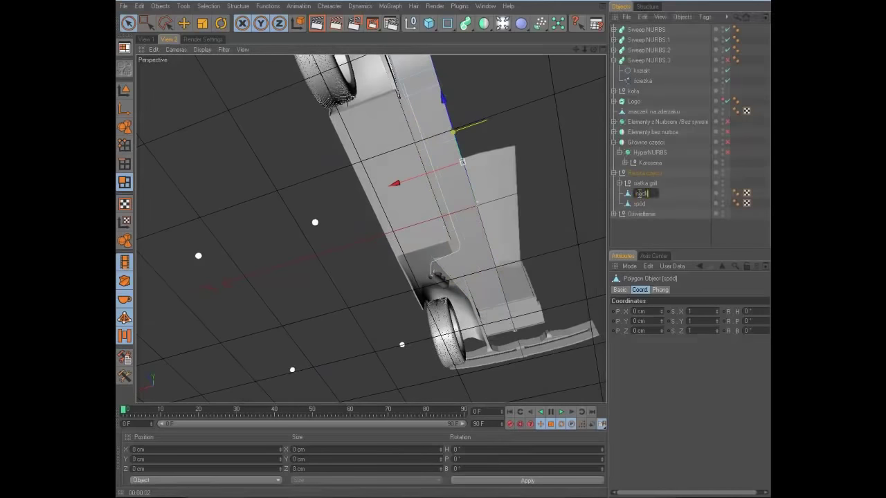
key(Return)
- Switch to Loop Selection and optimize the nadkole mesh
alt+drag(460, 202, 388, 174)
click(209, 5)
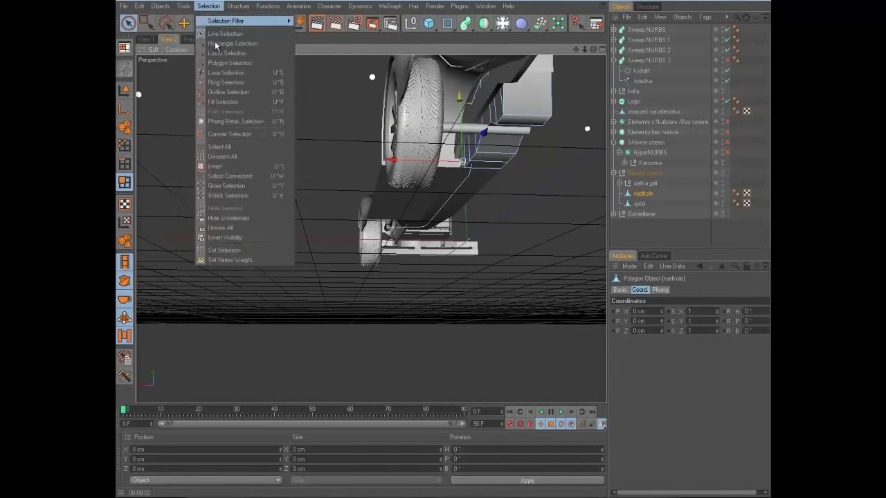
click(225, 72)
alt+drag(484, 228, 505, 245)
alt+drag(483, 295, 516, 249)
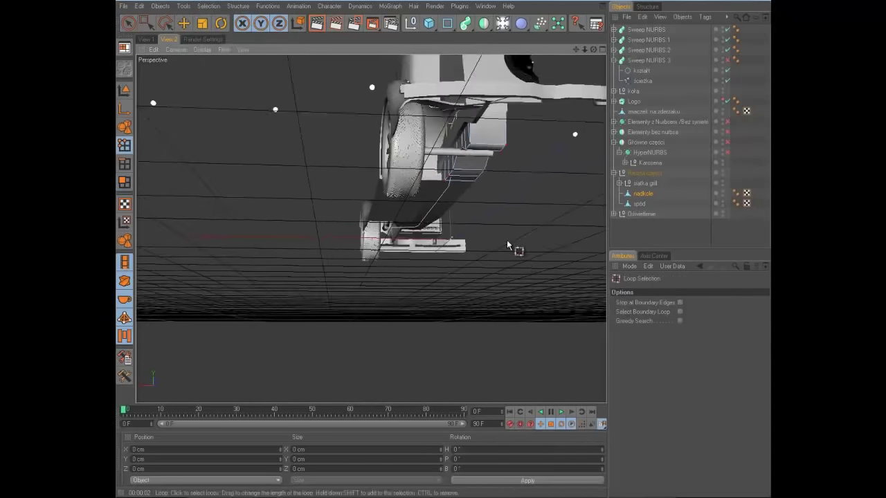
key(u)
key(o)
- Reshape the wheel arch by moving a selected arch point
alt+drag(552, 97, 463, 235)
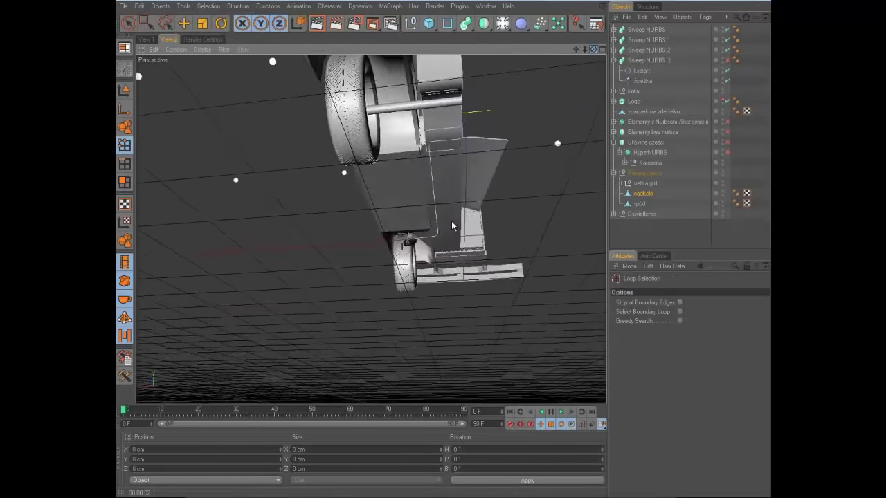
mouse_move(587, 75)
alt+mouse_down()
mouse_move(444, 247)
mouse_move(426, 203)
mouse_move(459, 261)
mouse_move(459, 247)
mouse_move(319, 254)
mouse_move(198, 237)
mouse_move(494, 134)
mouse_move(443, 248)
alt+mouse_up()
click(493, 92)
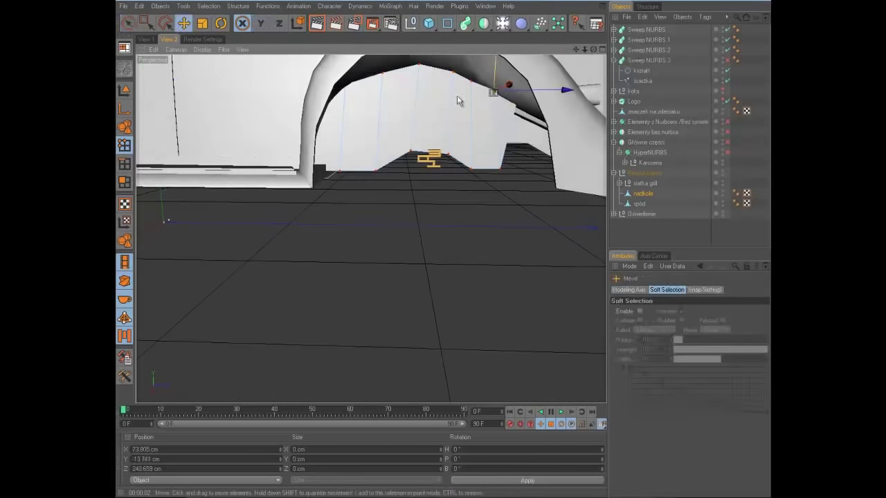
mouse_move(593, 52)
mouse_down()
mouse_move(447, 239)
mouse_move(491, 110)
mouse_up()
alt+drag(444, 249, 444, 247)
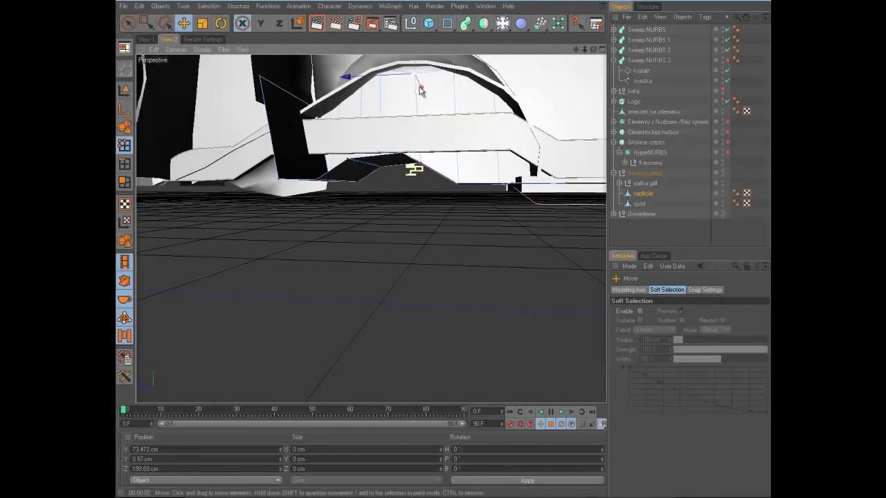
mouse_move(593, 52)
mouse_down()
mouse_move(436, 247)
mouse_move(457, 79)
mouse_up()
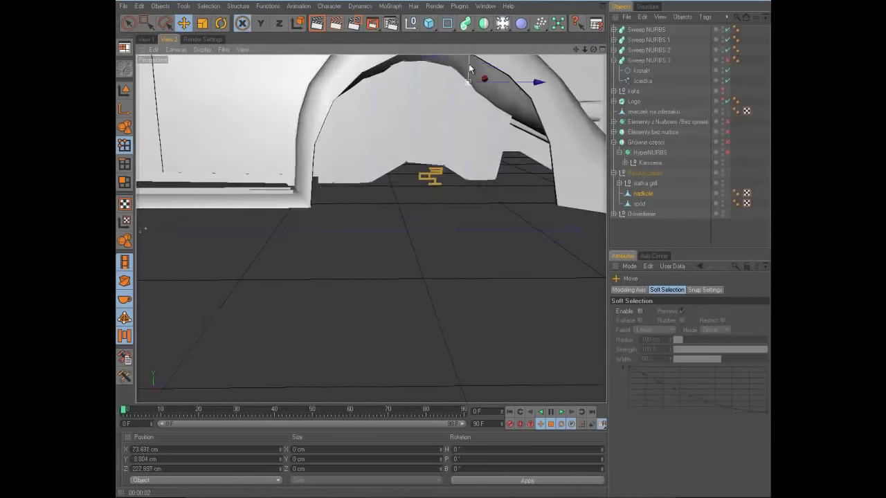
mouse_move(544, 151)
alt+mouse_down()
mouse_move(447, 227)
mouse_move(441, 257)
mouse_move(451, 237)
mouse_move(452, 246)
mouse_move(441, 271)
mouse_move(443, 247)
mouse_move(462, 241)
mouse_move(443, 249)
mouse_move(496, 271)
mouse_move(485, 249)
mouse_move(571, 90)
mouse_move(445, 261)
mouse_move(445, 249)
alt+mouse_up()
- Add a new point to the Sweep NURBS 3 exhaust path and move it further back under the car
click(444, 249)
right_click(544, 159)
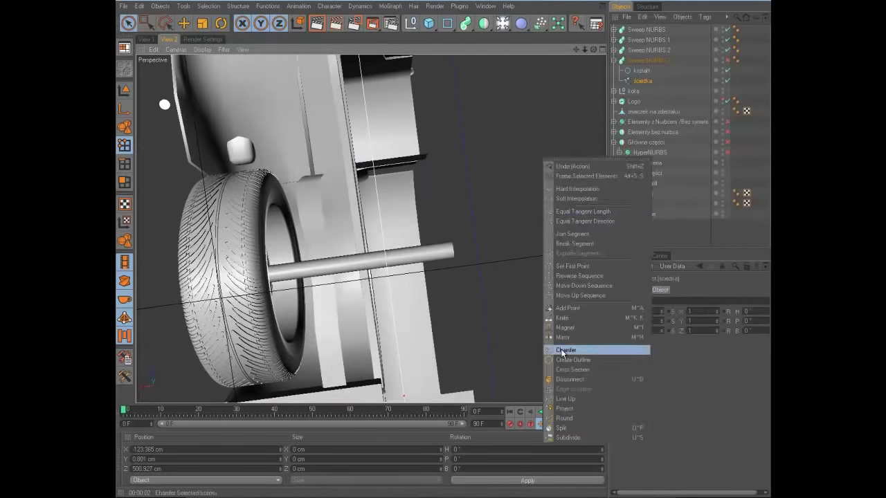
click(561, 348)
mouse_move(372, 108)
alt+mouse_down()
mouse_move(443, 255)
mouse_move(475, 184)
mouse_move(445, 245)
mouse_move(274, 143)
alt+mouse_up()
key(0)
mouse_move(539, 97)
alt+mouse_down()
mouse_move(439, 247)
mouse_move(510, 90)
mouse_move(443, 252)
mouse_move(440, 209)
mouse_move(530, 273)
mouse_move(431, 248)
mouse_move(412, 296)
alt+mouse_up()
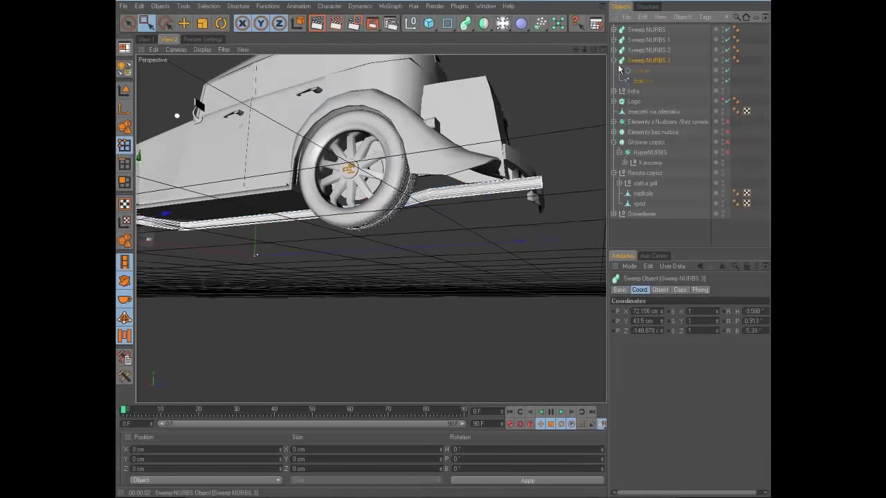
- Cut loops around the underside pipe to mark off the muffler section
mouse_move(589, 64)
alt+mouse_down()
mouse_move(443, 249)
mouse_move(425, 242)
mouse_move(443, 239)
alt+mouse_up()
scroll(415, 229, up, 3)
right_click(366, 216)
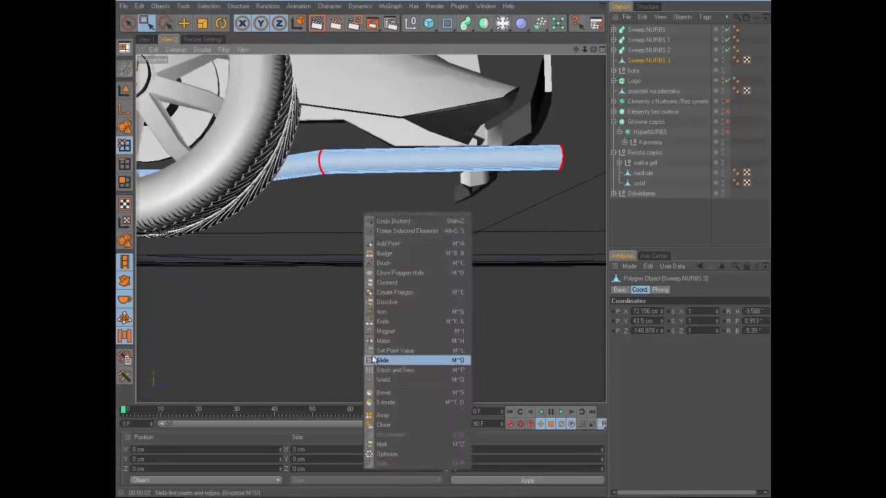
click(388, 349)
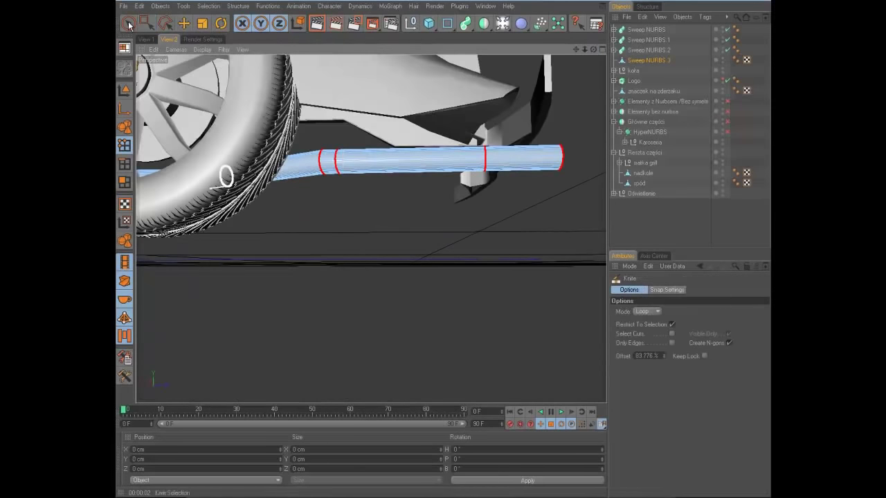
- Extrude and scale the cut section into a wider muffler cylinder
alt+drag(408, 191, 452, 243)
right_click(451, 244)
click(422, 358)
mouse_move(423, 358)
mouse_down()
mouse_move(452, 251)
mouse_move(442, 247)
mouse_move(453, 272)
mouse_move(451, 215)
mouse_move(447, 244)
mouse_up()
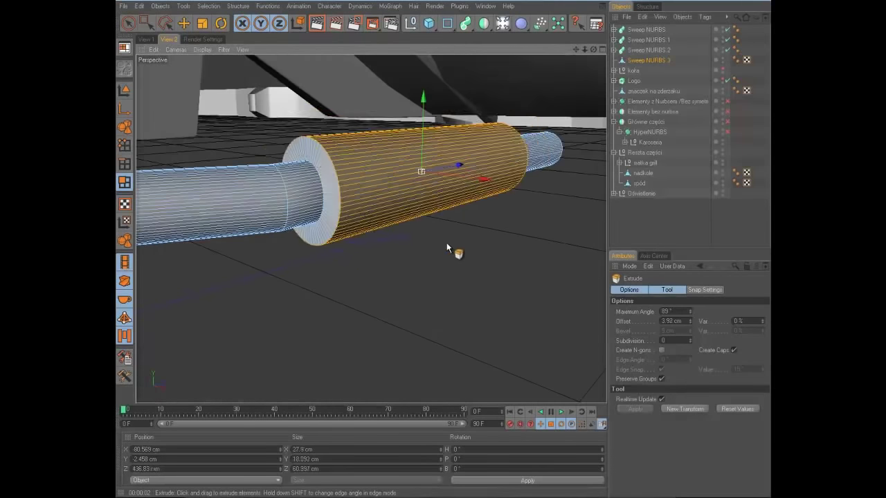
alt+drag(377, 291, 408, 115)
key(t)
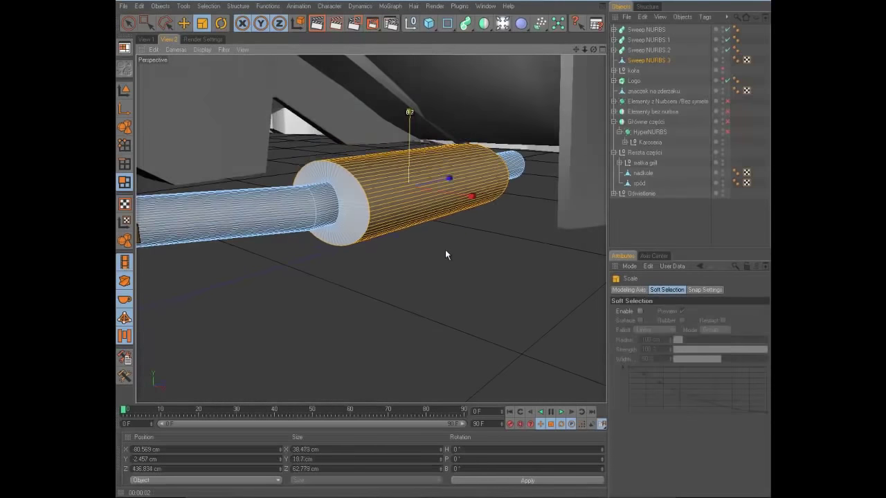
mouse_move(445, 247)
alt+mouse_down()
mouse_move(433, 252)
mouse_move(387, 155)
mouse_move(350, 202)
mouse_move(512, 107)
mouse_move(372, 206)
alt+mouse_up()
- Loop-select the muffler end and extrude it 0.2 cm to form a flange
key(u)
key(l)
right_click(449, 291)
click(468, 284)
alt+drag(452, 252, 447, 248)
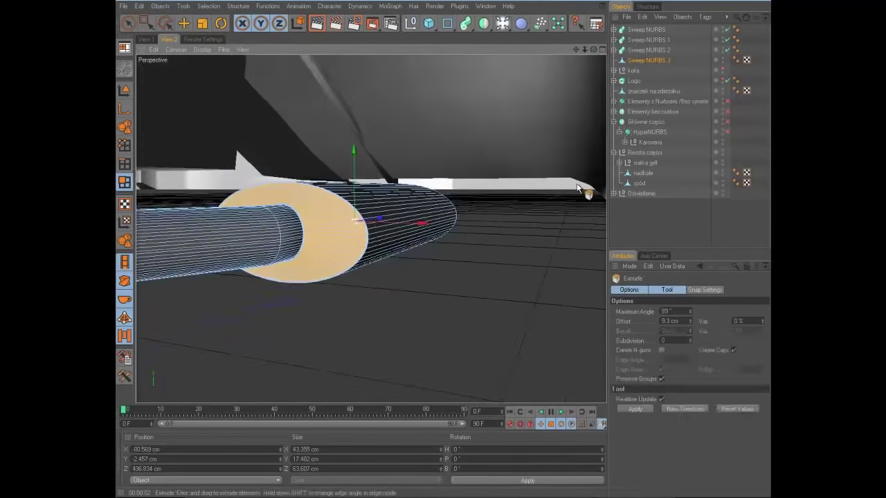
mouse_move(599, 51)
alt+mouse_down()
mouse_move(449, 246)
mouse_move(323, 355)
alt+mouse_up()
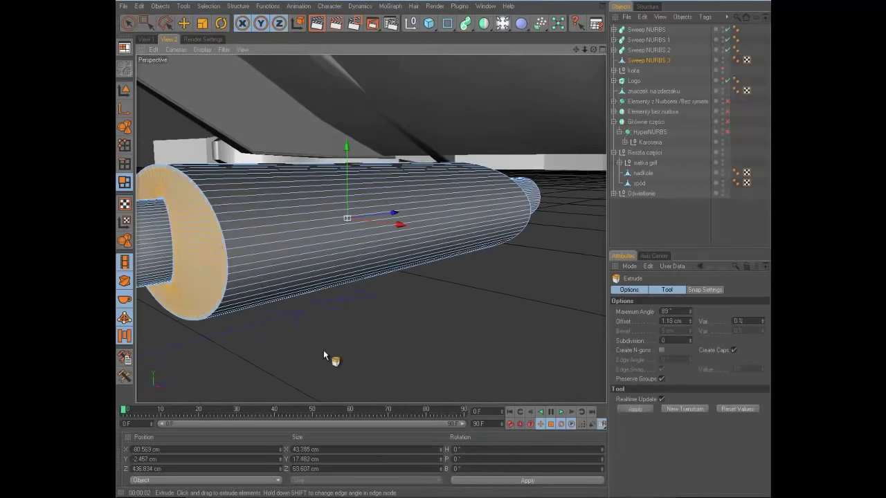
- Loop-select the flange rim's edges and zoom in close on them
mouse_move(445, 247)
alt+mouse_down()
mouse_move(447, 259)
mouse_move(447, 237)
mouse_move(520, 151)
mouse_move(294, 244)
alt+mouse_up()
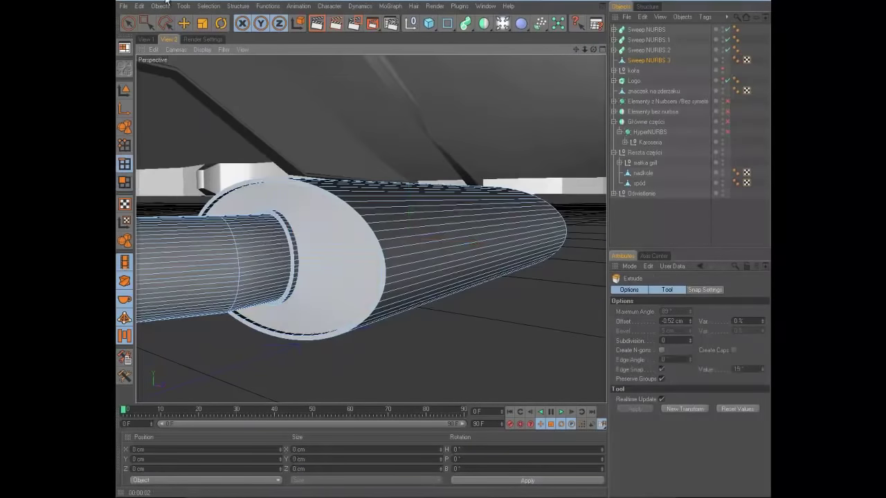
key(u)
key(l)
mouse_move(575, 49)
mouse_down()
mouse_move(512, 44)
mouse_move(345, 215)
mouse_up()
- Bevel the flange rim's edge loop
right_click(430, 272)
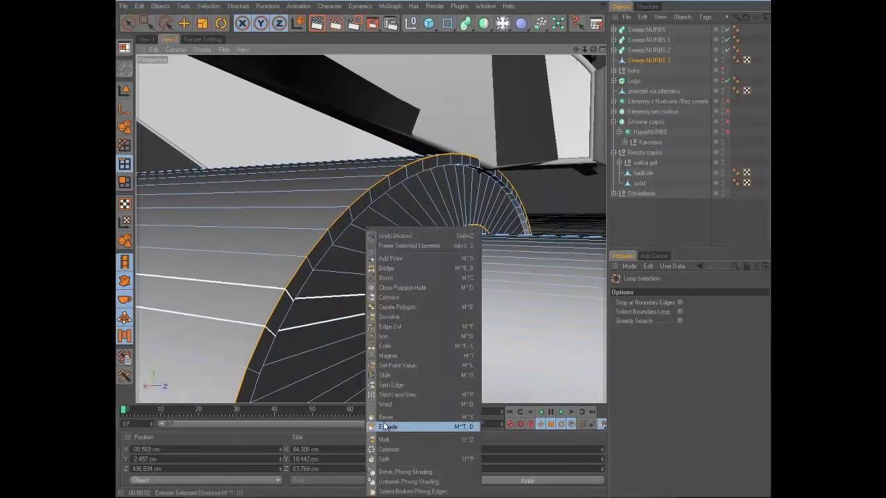
click(409, 425)
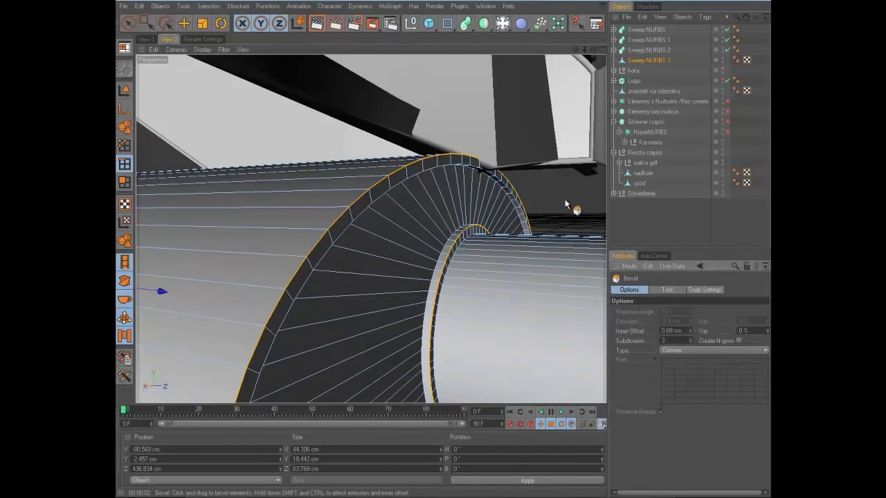
scroll(420, 273, down, 5)
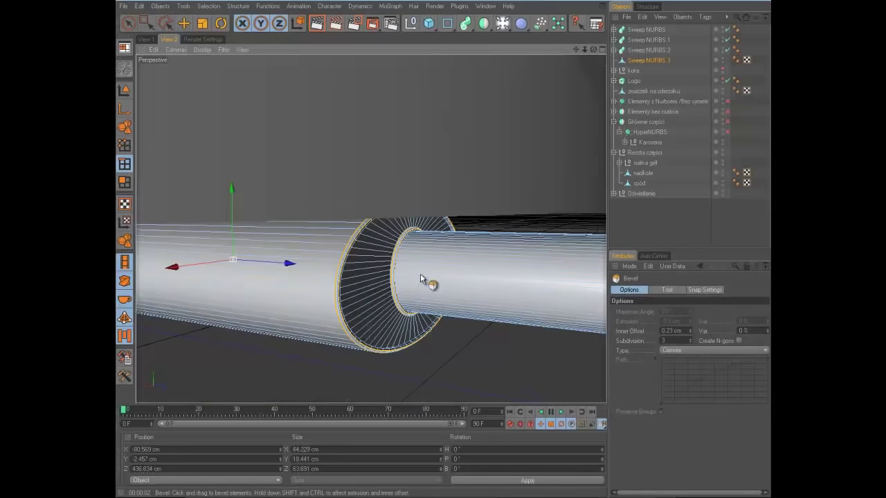
mouse_move(593, 51)
mouse_down()
mouse_move(352, 264)
mouse_move(582, 45)
mouse_move(587, 83)
mouse_move(570, 54)
mouse_move(439, 251)
mouse_move(459, 237)
mouse_move(453, 251)
mouse_move(509, 247)
mouse_move(445, 242)
mouse_move(451, 253)
mouse_move(548, 73)
mouse_up()
- Select the Sweep NURBS.3 pipe and cut it with the Knife tool
click(649, 50)
mouse_move(443, 256)
mouse_down()
mouse_move(439, 274)
mouse_move(470, 122)
mouse_move(440, 251)
mouse_move(547, 139)
mouse_up()
click(478, 166)
right_click(494, 211)
click(530, 316)
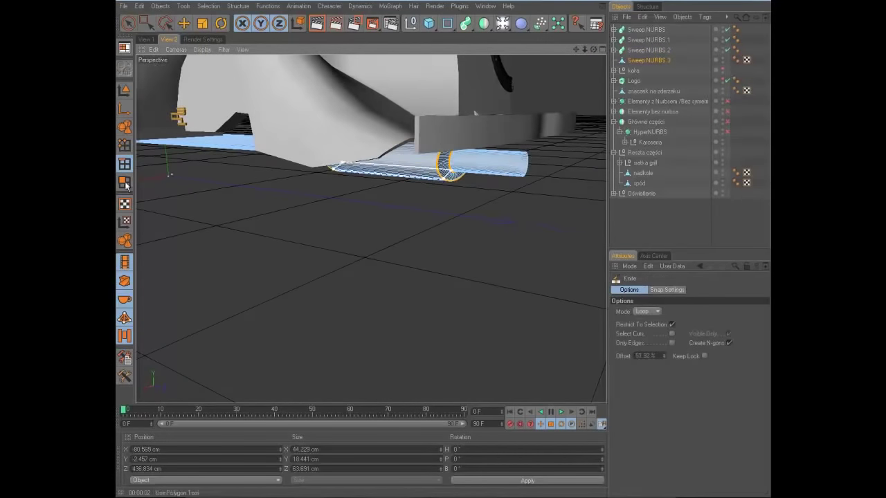
alt+drag(434, 247, 444, 248)
alt+drag(545, 121, 447, 247)
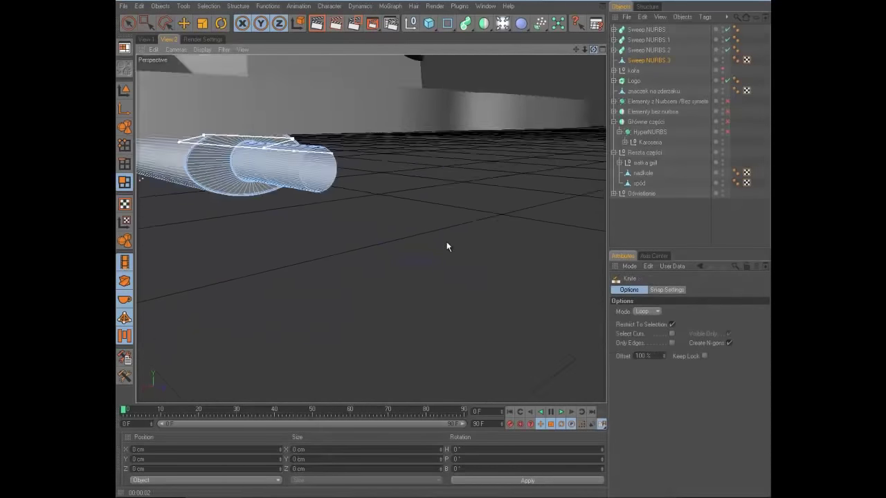
- Loop-select the pipe's end, scale it down and extrude it outward as a narrower tailpipe
click(208, 6)
click(235, 70)
click(377, 173)
right_click(479, 118)
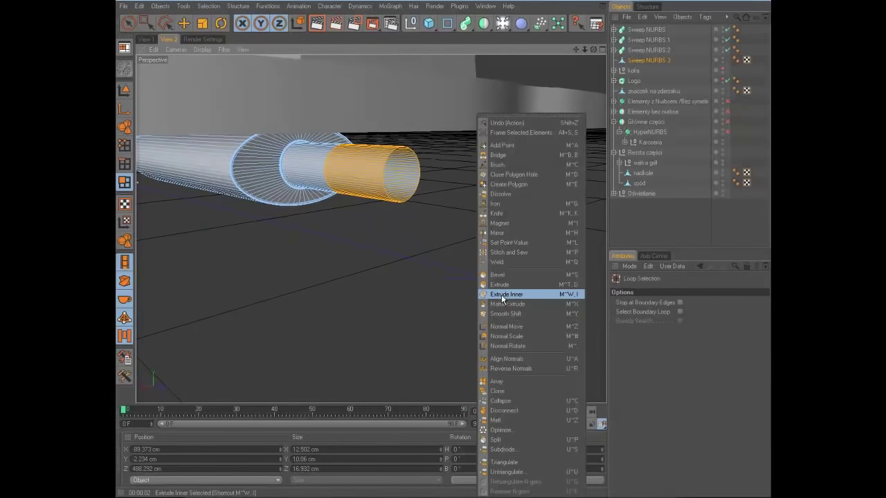
drag(594, 52, 445, 247)
key(t)
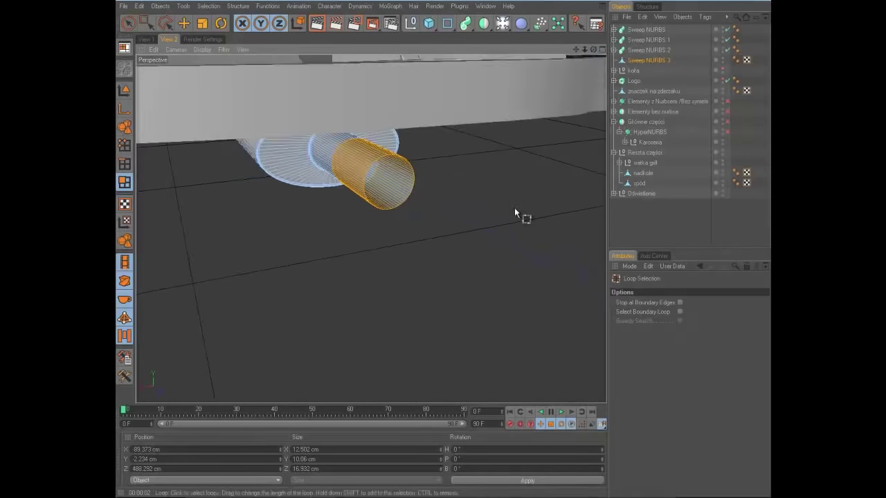
alt+drag(524, 214, 380, 61)
mouse_move(445, 249)
alt+mouse_down()
mouse_move(427, 250)
mouse_move(483, 169)
alt+mouse_up()
key(d)
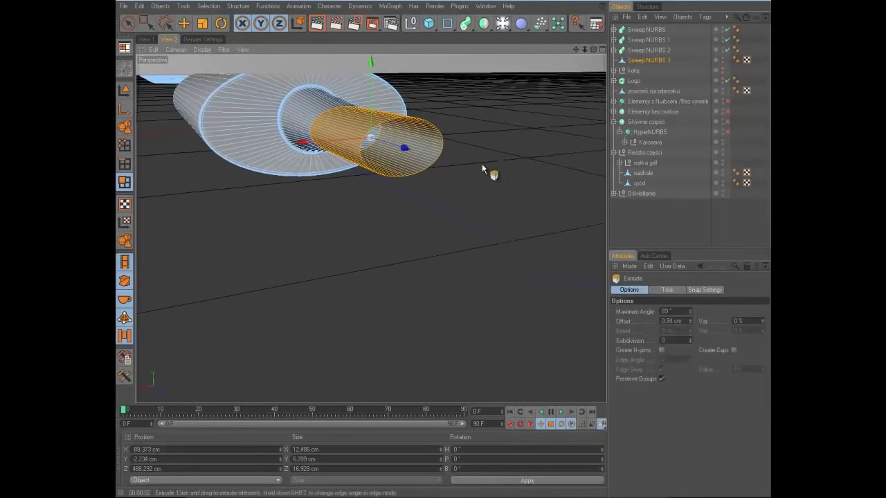
mouse_move(576, 72)
alt+mouse_down()
mouse_move(515, 153)
mouse_move(403, 237)
mouse_move(469, 249)
alt+mouse_up()
key(space)
right_click(630, 234)
- Group the four Sweep NURBS pipes under a null named Rura wydech, checking the Right view
click(631, 234)
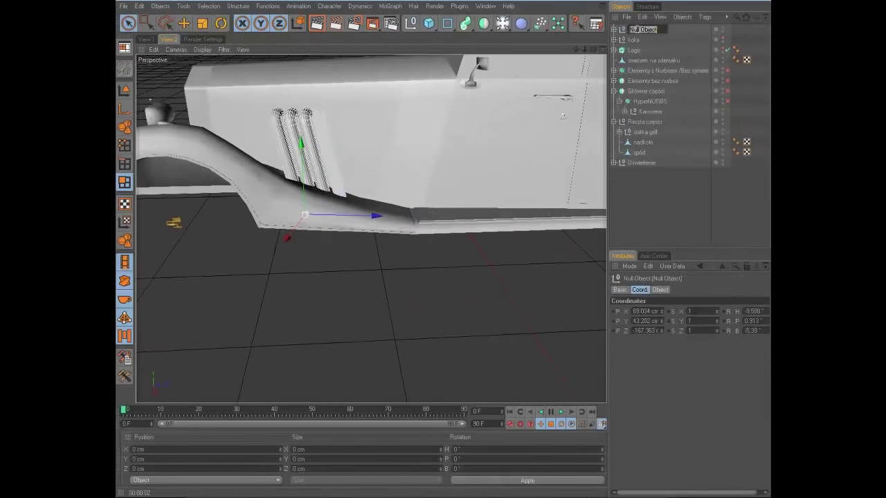
alt+drag(255, 211, 620, 130)
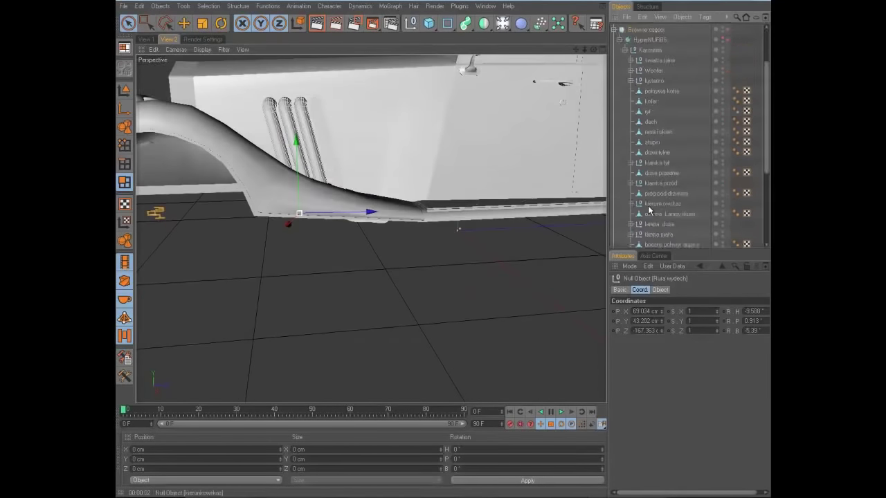
middle_click(445, 252)
middle_click(358, 243)
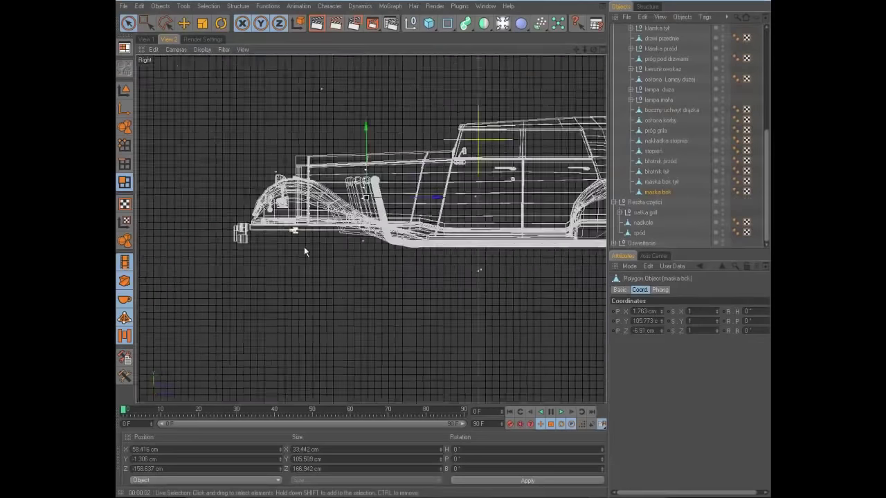
middle_click(367, 55)
middle_click(366, 56)
- Zoom in on the hood panel beside the four pipes and pick the Knife tool
alt+drag(416, 173, 441, 243)
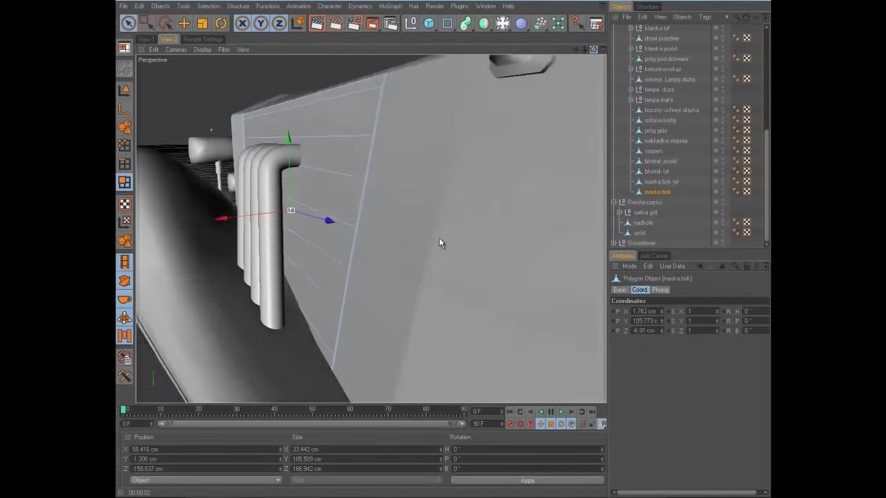
scroll(445, 250, down, 2)
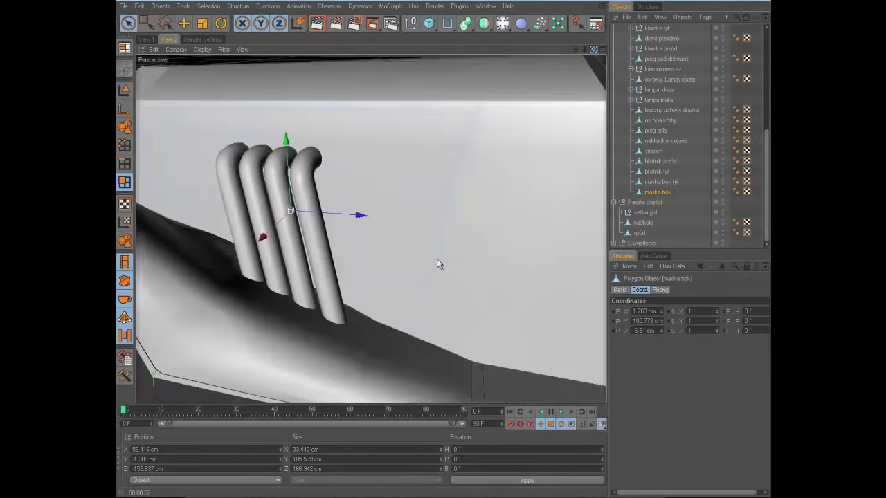
right_click(484, 215)
click(512, 214)
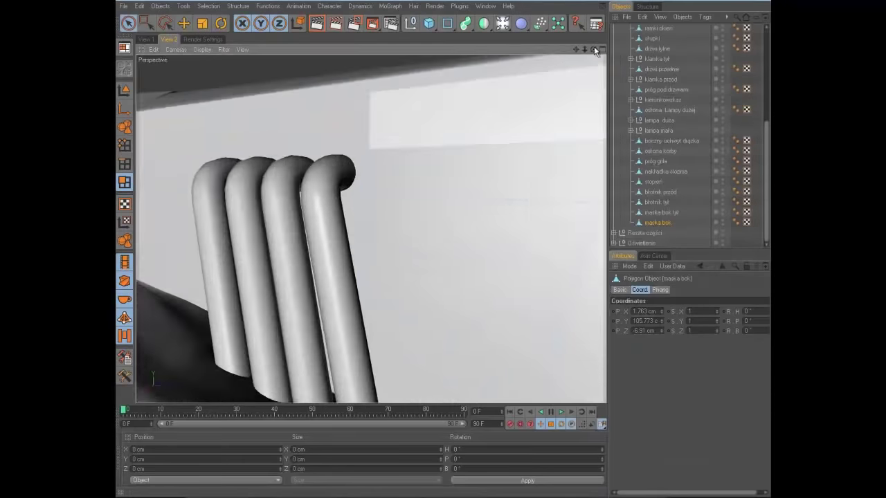
- Frame the maska bok side panel behind the four exhaust pipes for cutting
drag(594, 46, 466, 249)
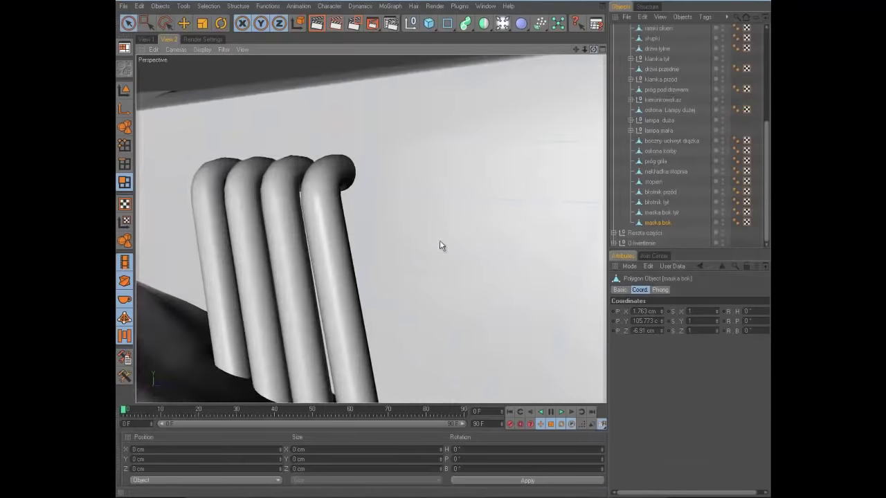
click(128, 24)
mouse_move(432, 221)
alt+mouse_down()
mouse_move(444, 242)
mouse_move(436, 255)
mouse_move(443, 242)
alt+mouse_up()
scroll(443, 240, down, 5)
scroll(671, 104, up, 5)
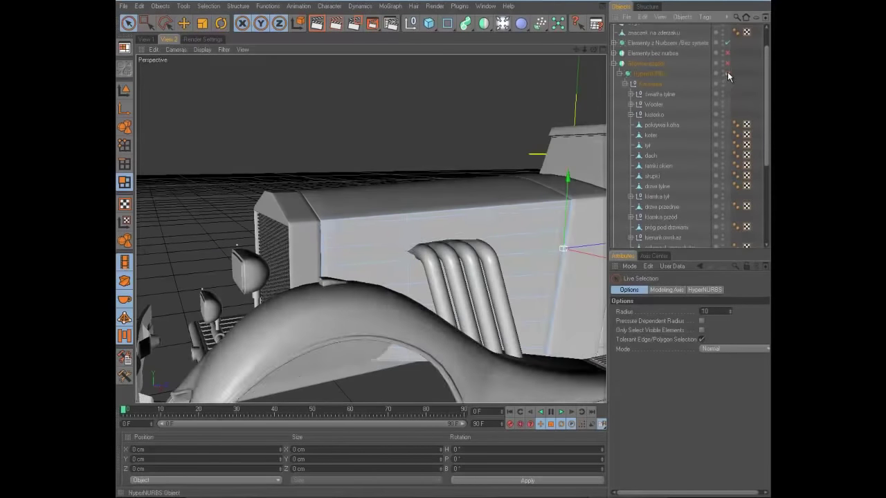
scroll(549, 97, up, 3)
scroll(537, 116, up, 3)
mouse_move(537, 116)
alt+mouse_down()
mouse_move(445, 250)
mouse_move(452, 171)
alt+mouse_up()
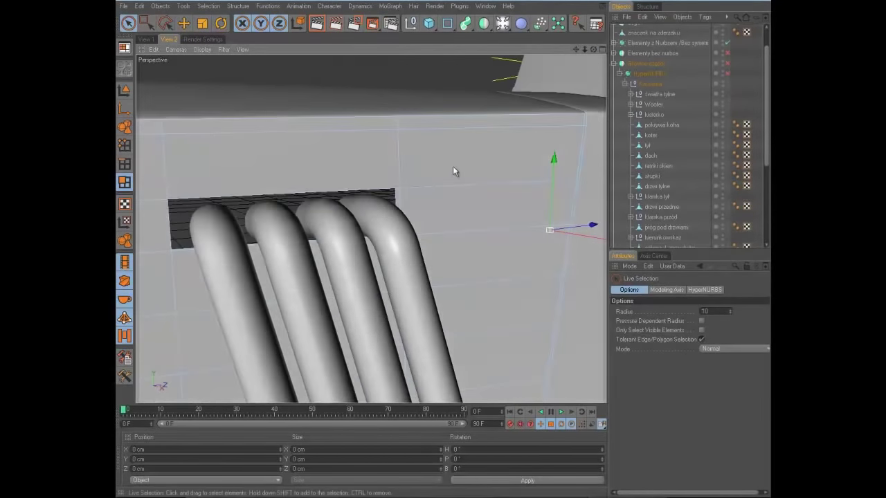
scroll(497, 192, down, 2)
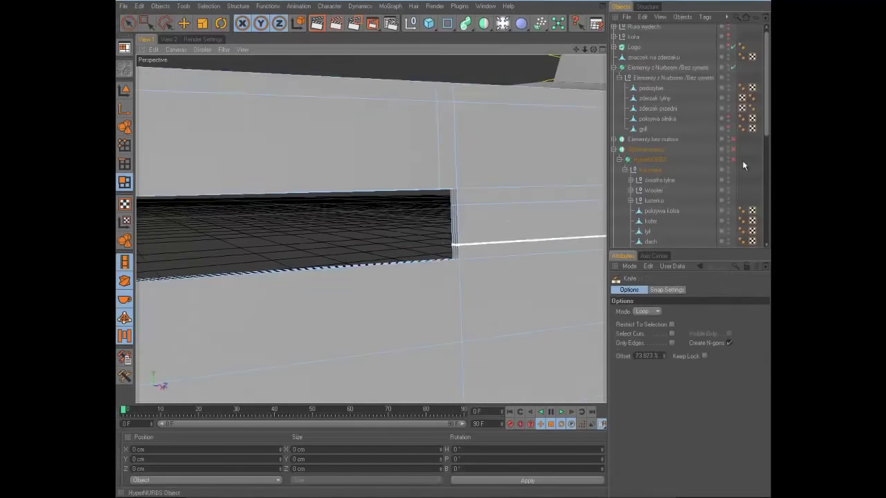
- Cut two edge loops on maska bok framing the vent slot, then expand the siatka group
mouse_move(597, 50)
mouse_down()
mouse_move(605, 56)
mouse_move(296, 185)
mouse_up()
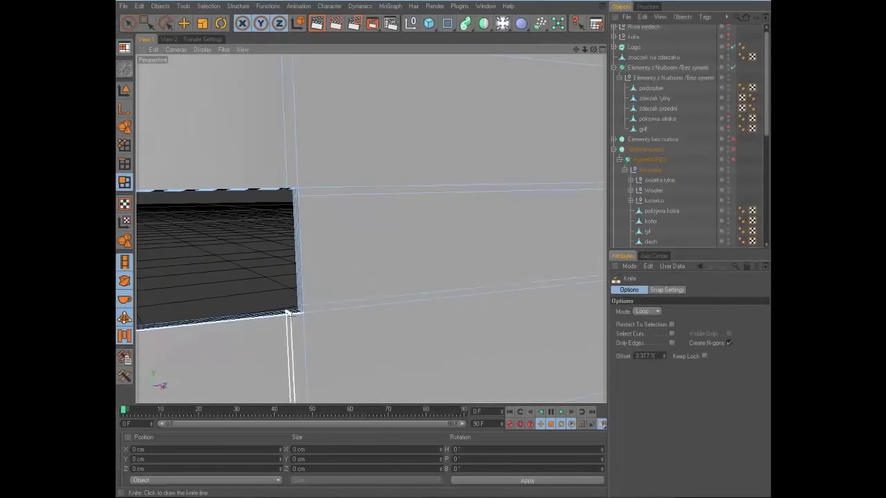
alt+drag(568, 207, 412, 226)
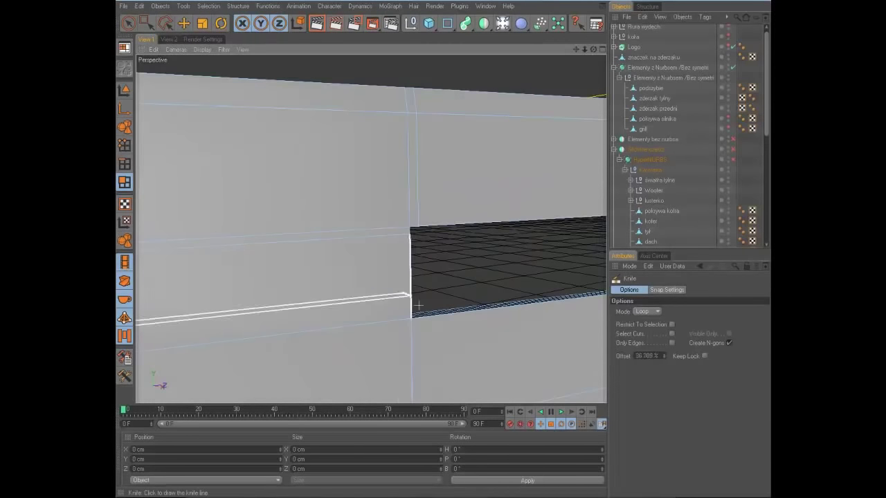
alt+drag(414, 315, 446, 247)
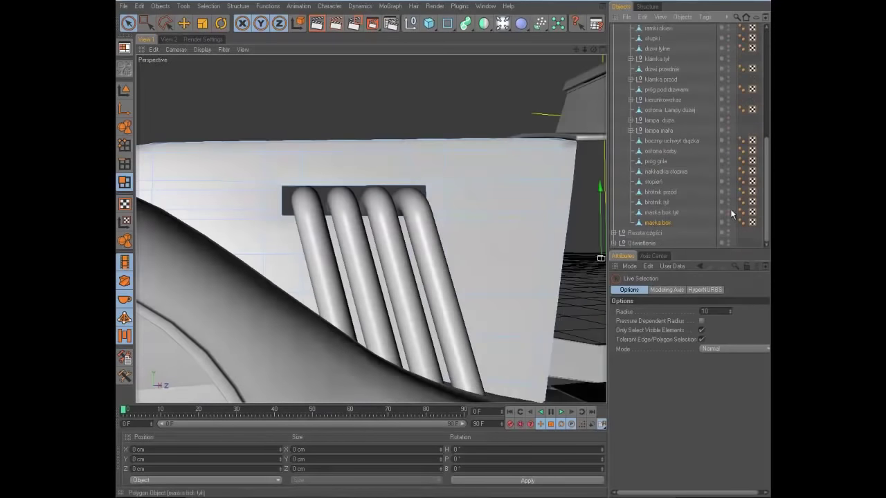
scroll(619, 217, down, 3)
click(620, 212)
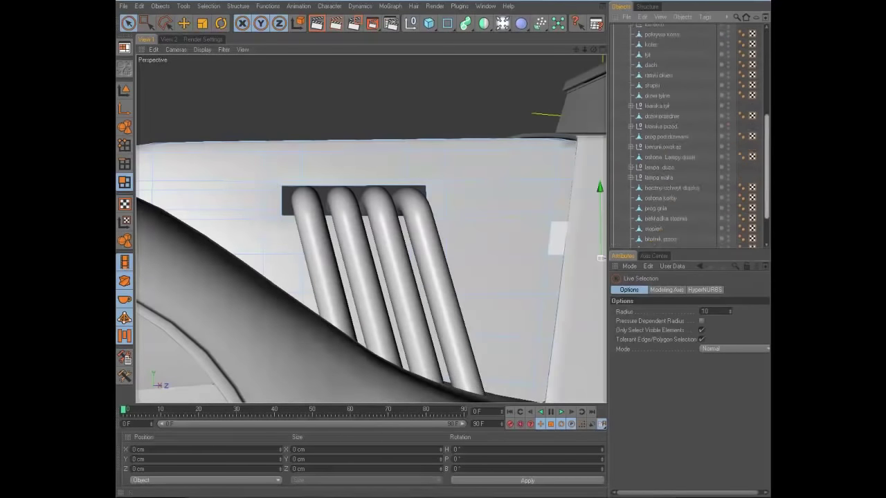